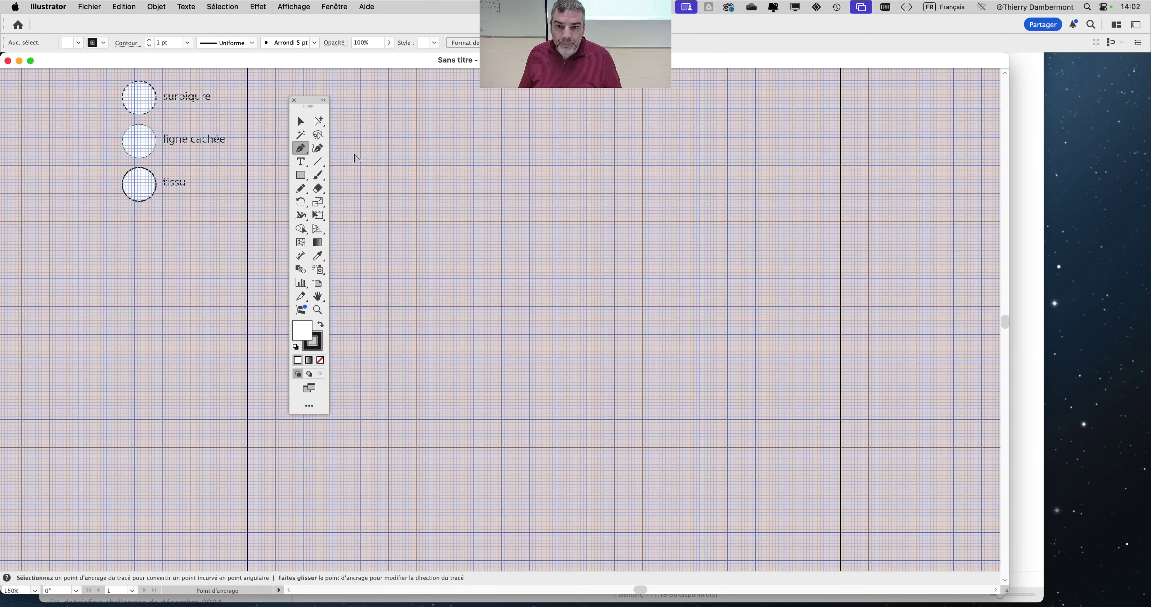
# - Draw a white-filled, black-outlined rectangle about 30 mm wide and 20 mm high near the artboard's upper-left area, snapped to the grid
pyautogui.scroll(1, 369, 152)
pyautogui.moveTo(310, 109); pyautogui.dragTo(256, 108)
pyautogui.press('super+alt')
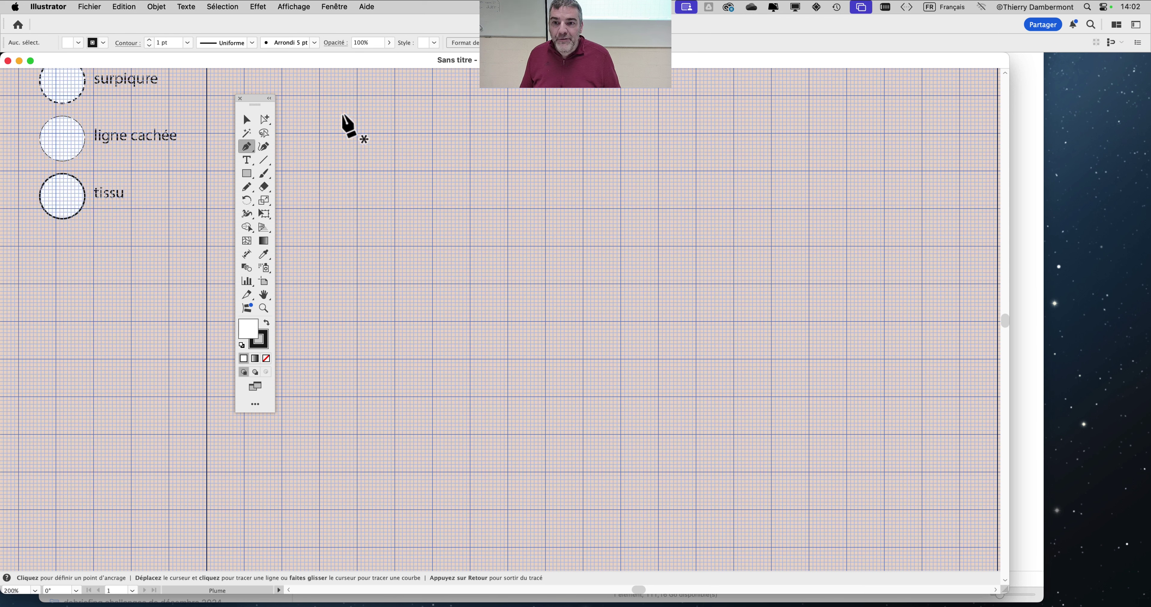
pyautogui.press('super+alt')
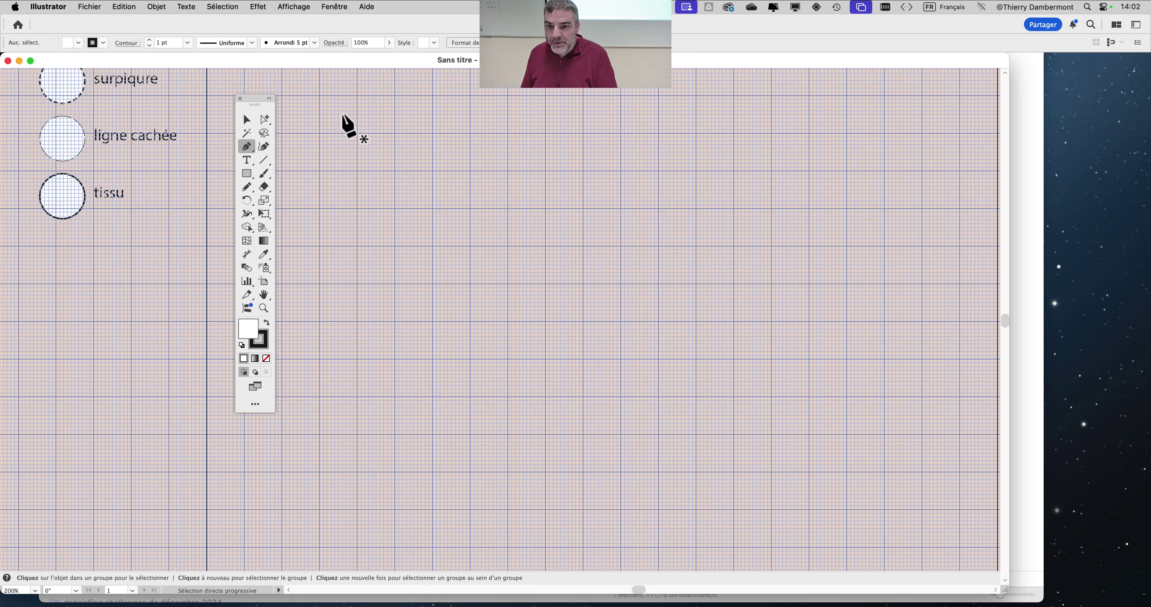
pyautogui.click(293, 7)
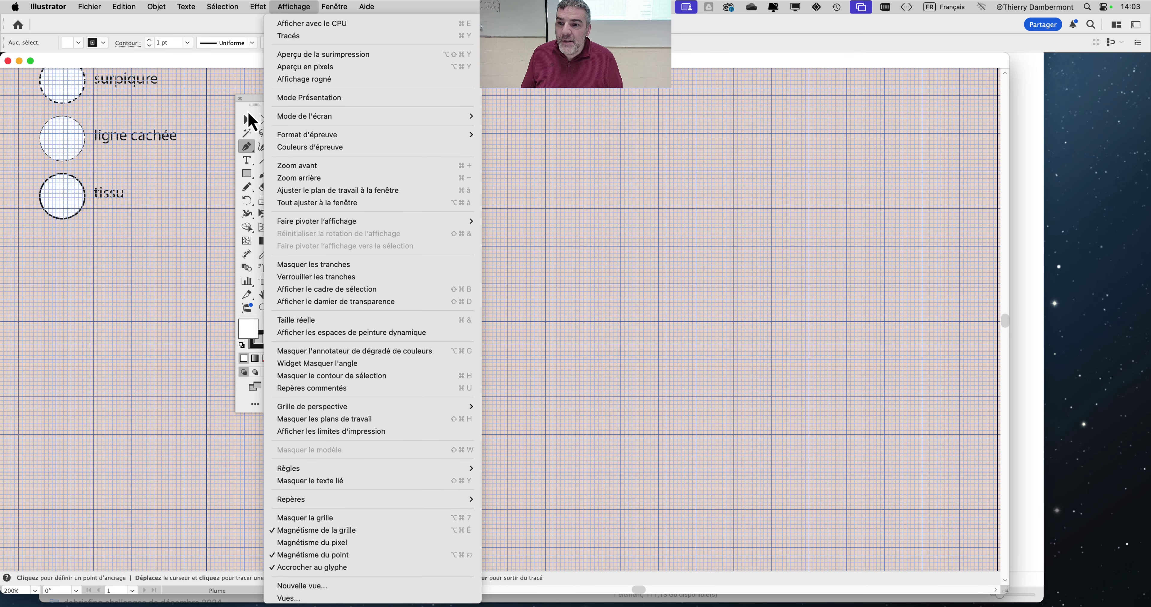
pyautogui.click(248, 116)
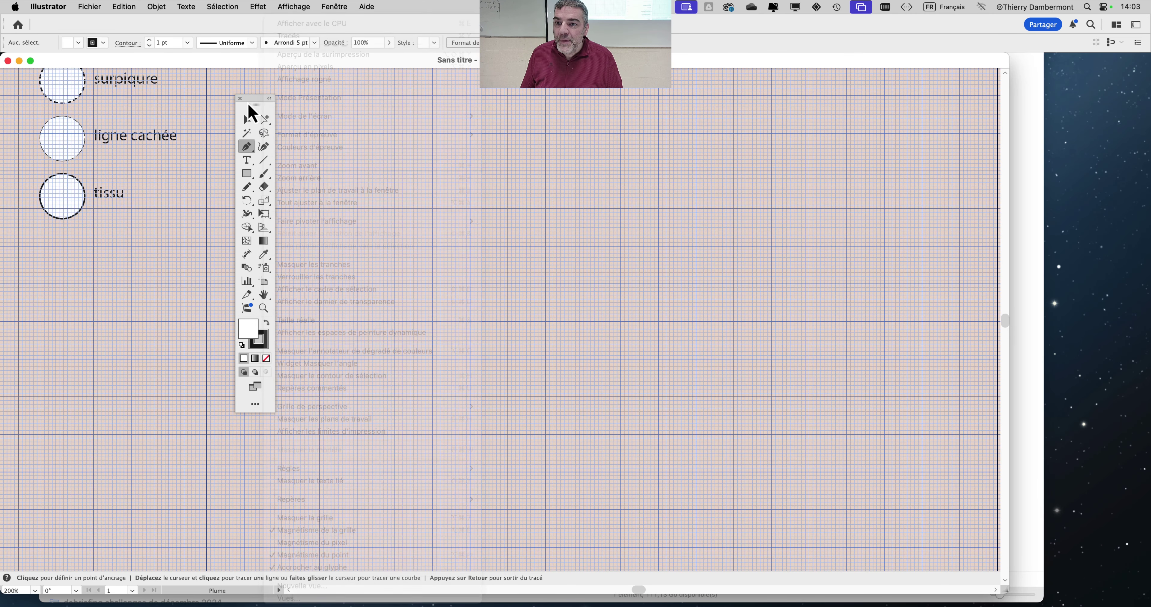
pyautogui.click(248, 180)
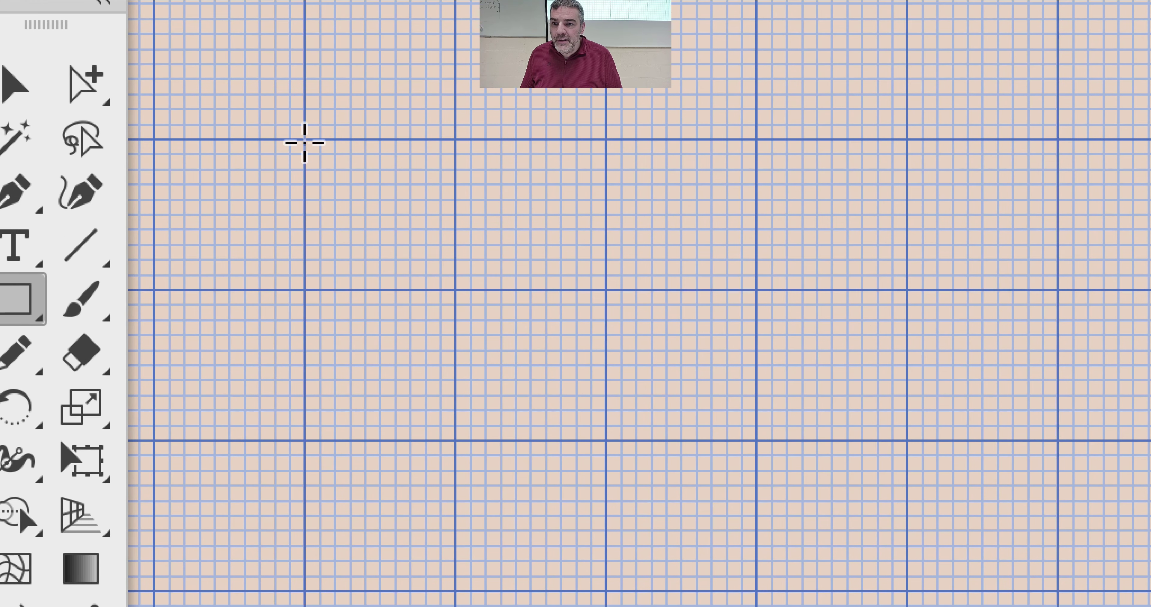
pyautogui.moveTo(300, 145); pyautogui.dragTo(744, 440)
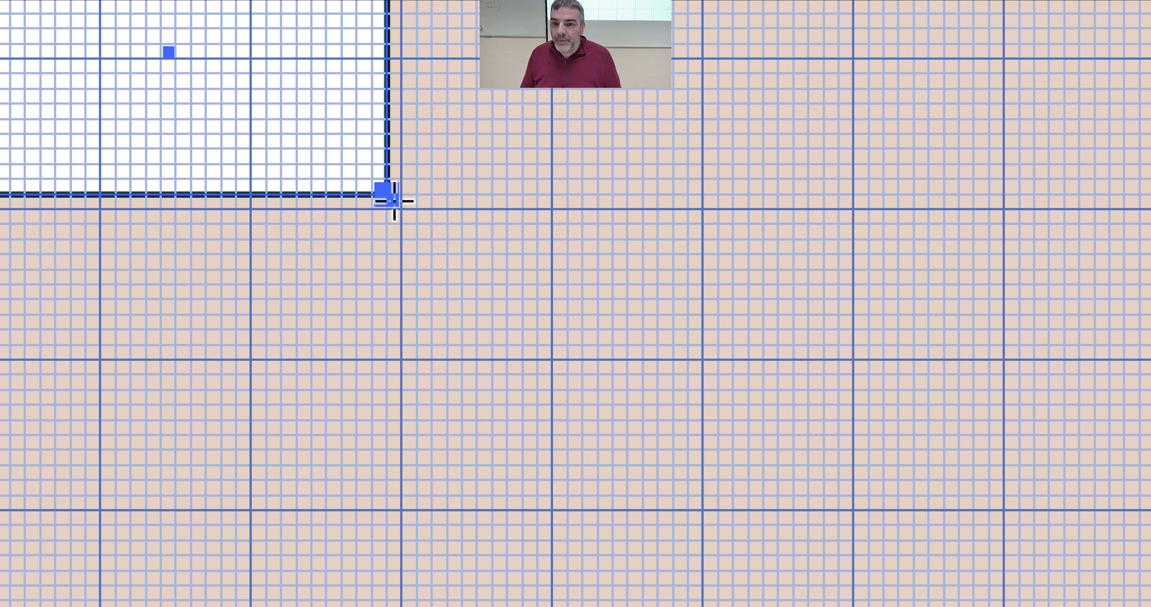
pyautogui.moveTo(394, 202); pyautogui.dragTo(397, 205)
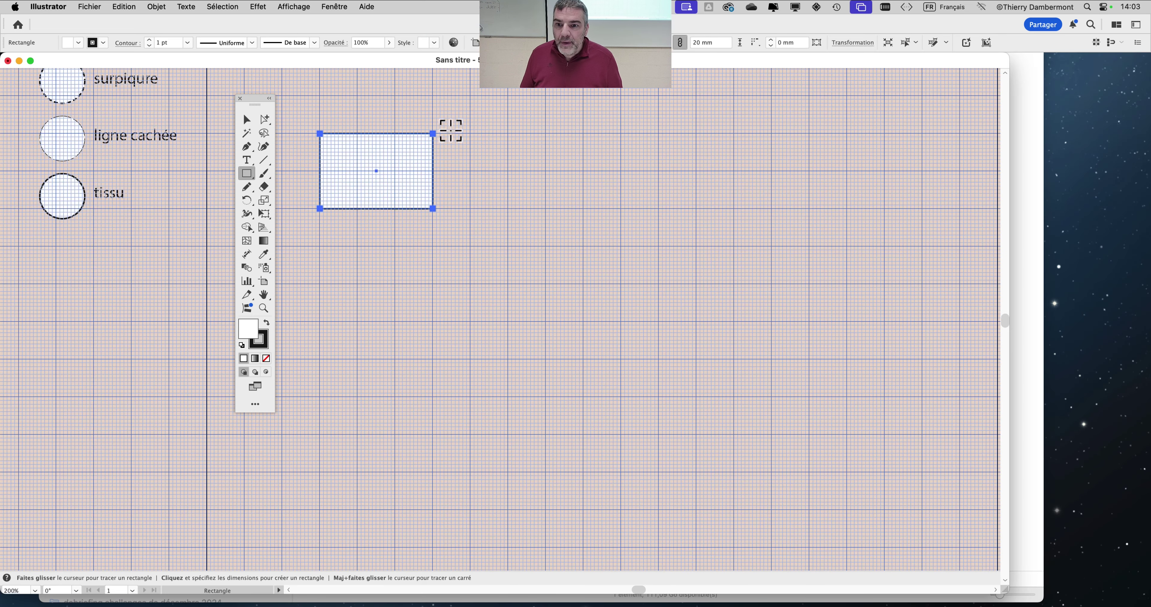
# - Align the rectangle's 1 pt stroke to the inside of its path
pyautogui.scroll(3, 325, 134)
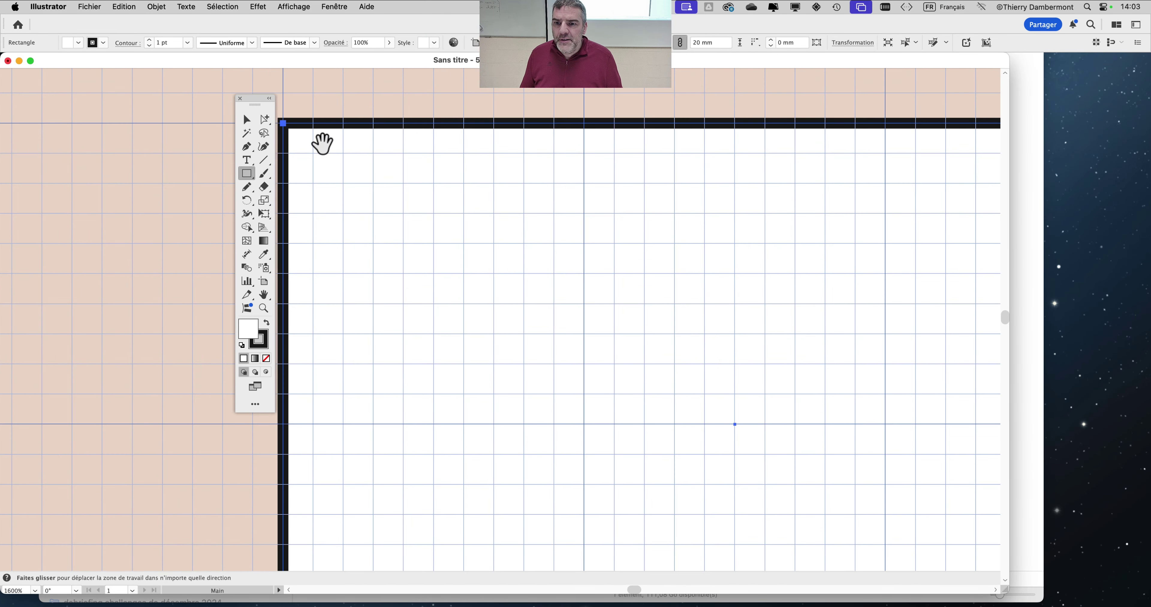
pyautogui.moveTo(251, 100); pyautogui.dragTo(125, 114)
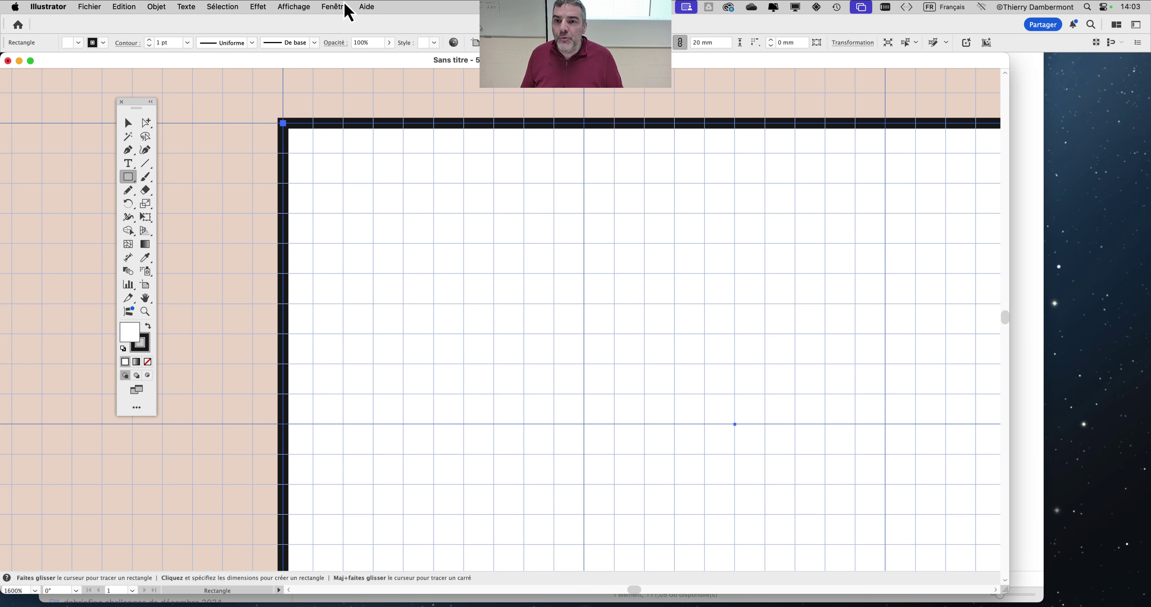
pyautogui.click(339, 7)
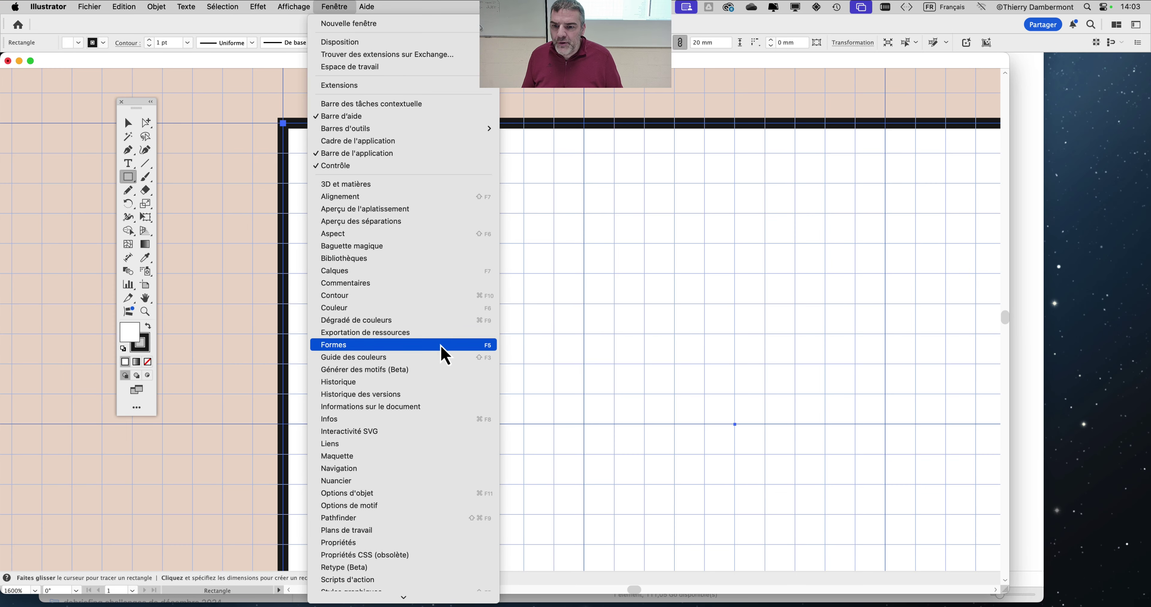
pyautogui.click(416, 295)
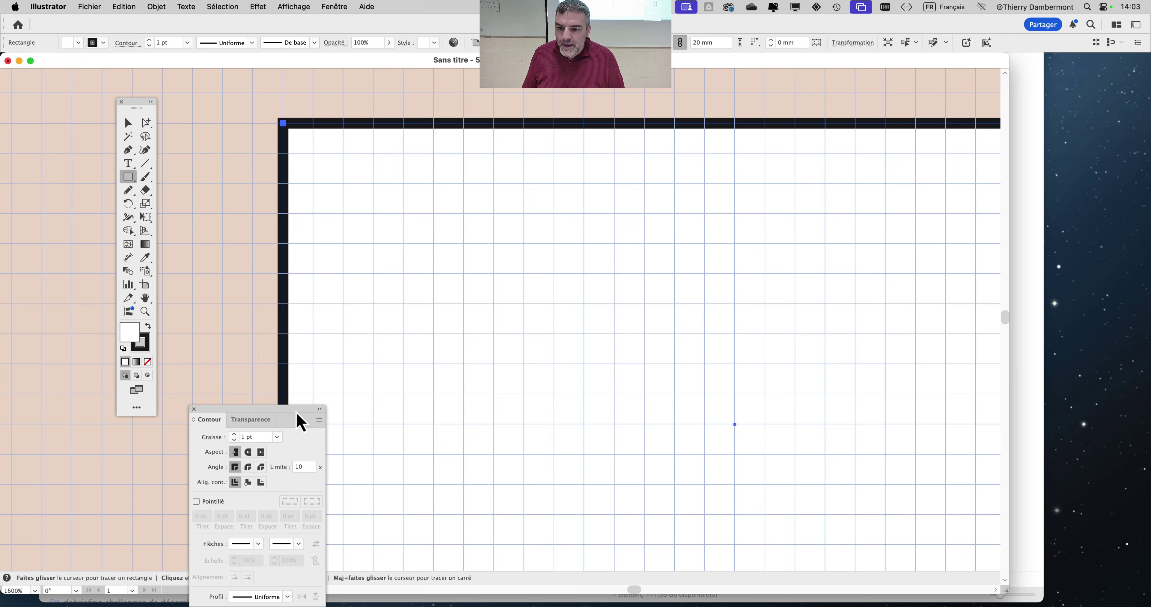
pyautogui.moveTo(301, 422); pyautogui.dragTo(648, 132)
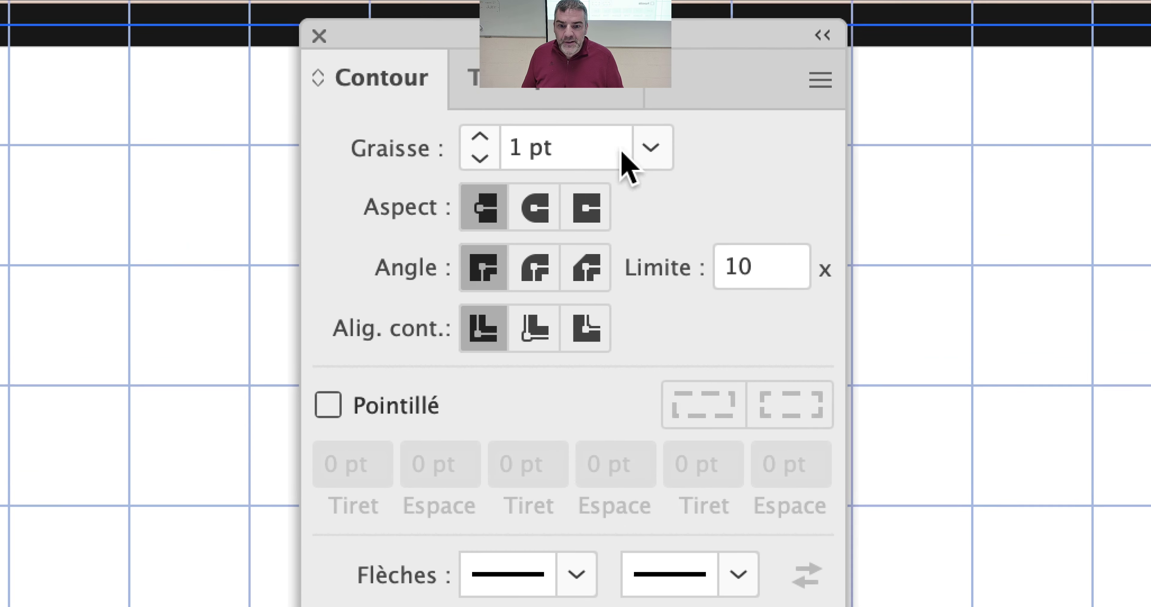
pyautogui.click(534, 328)
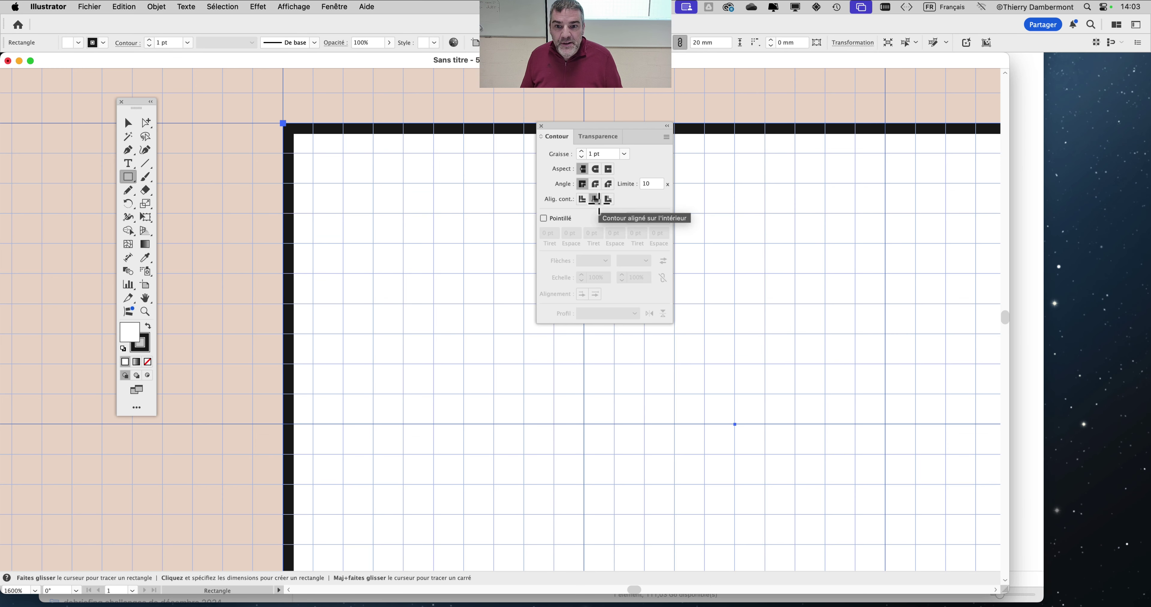
pyautogui.click(540, 126)
# - Save the rectangle's appearance as a new graphic style named "fond blanc et contour intérieur"
pyautogui.click(334, 7)
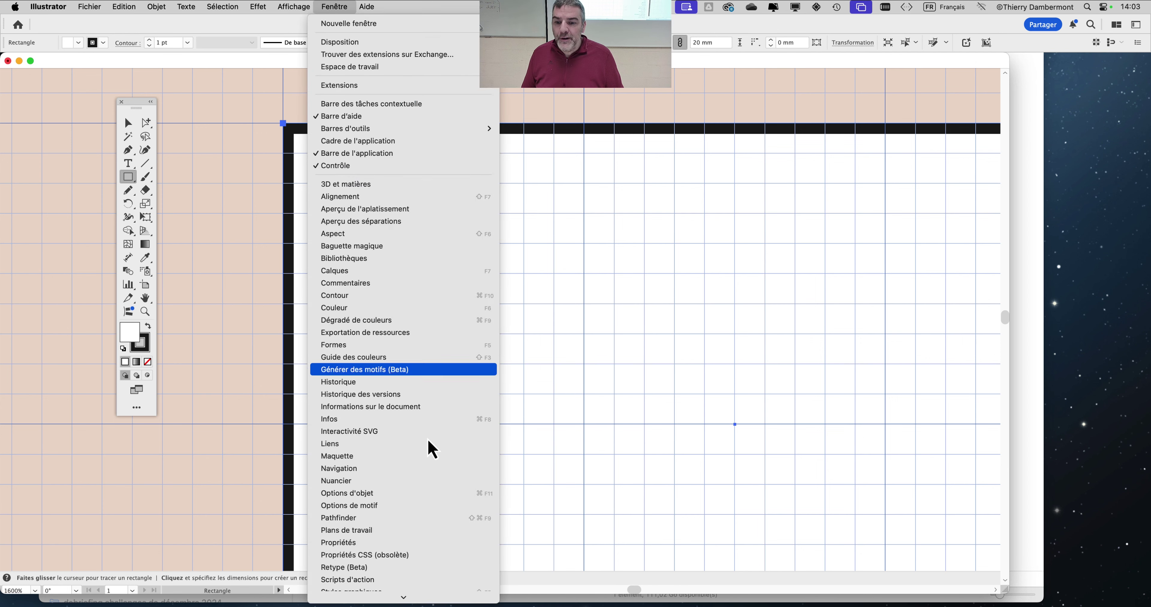
pyautogui.scroll(-5, 429, 449)
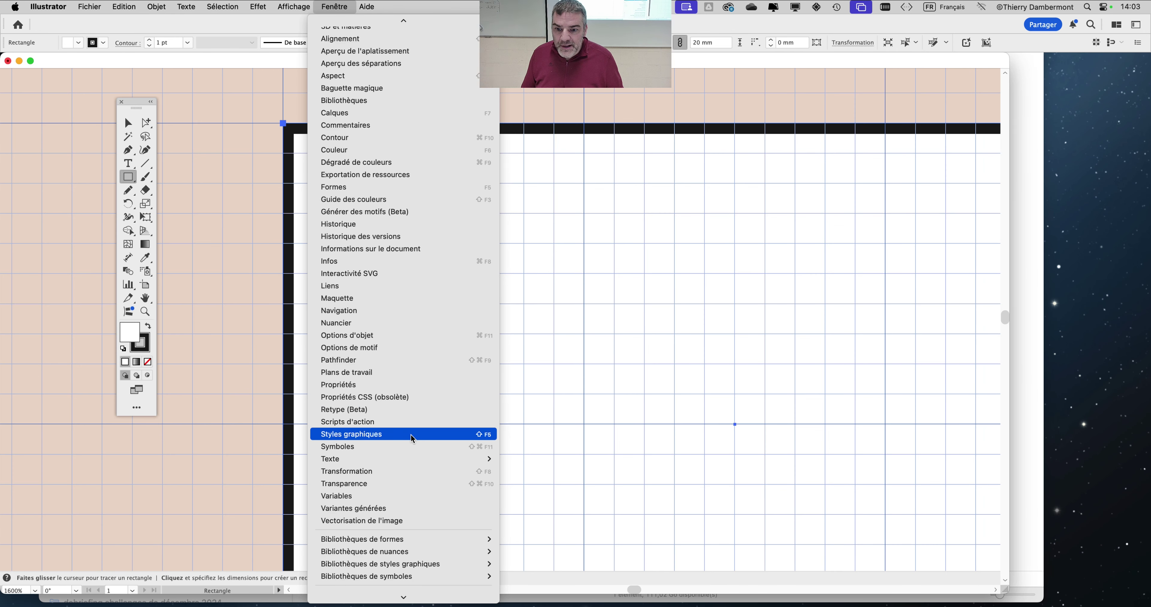
pyautogui.click(413, 437)
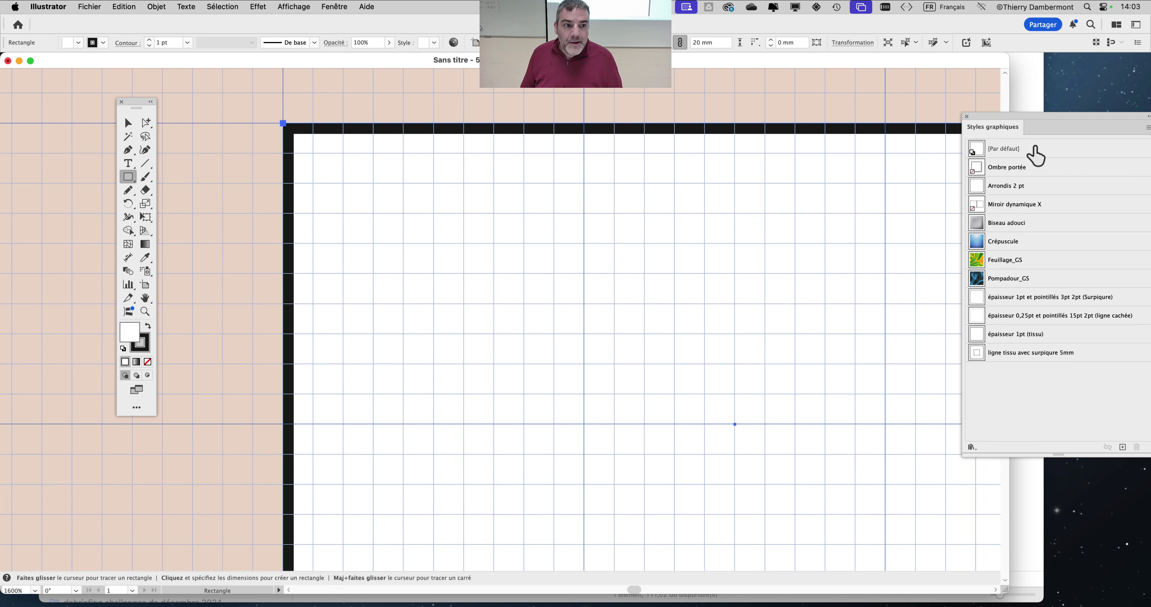
pyautogui.moveTo(1007, 126); pyautogui.dragTo(647, 125)
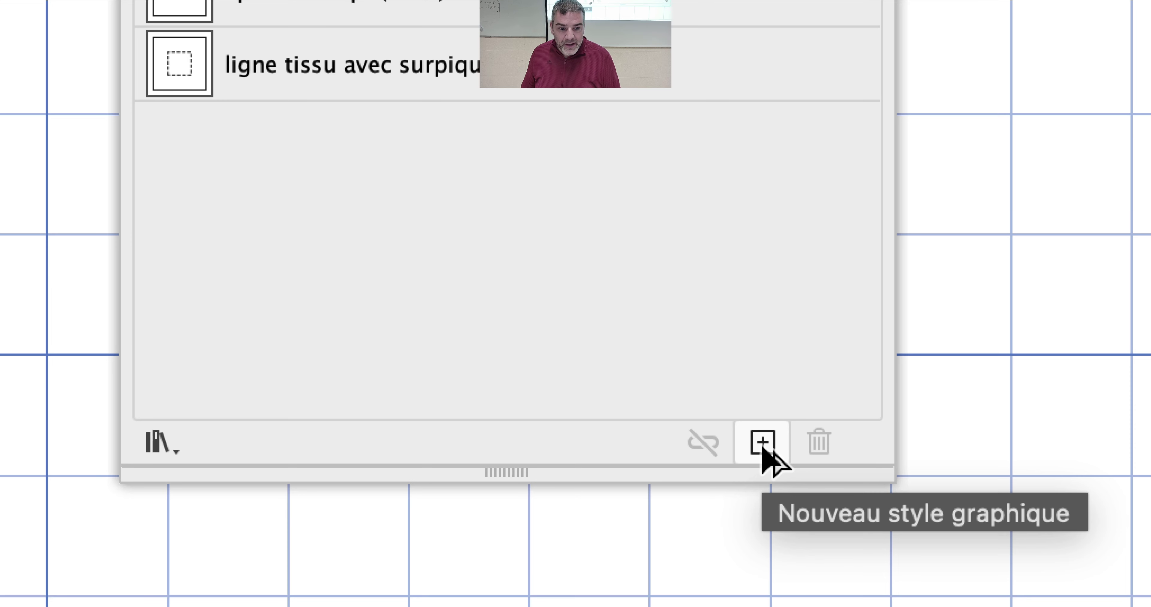
pyautogui.click(762, 446)
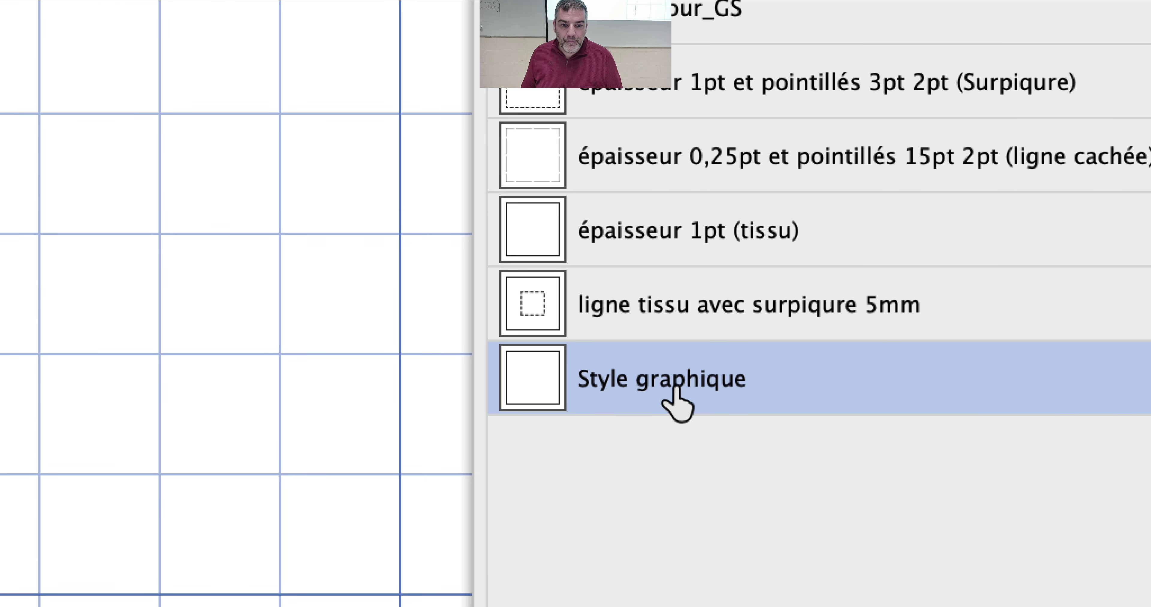
pyautogui.doubleClick(315, 152)
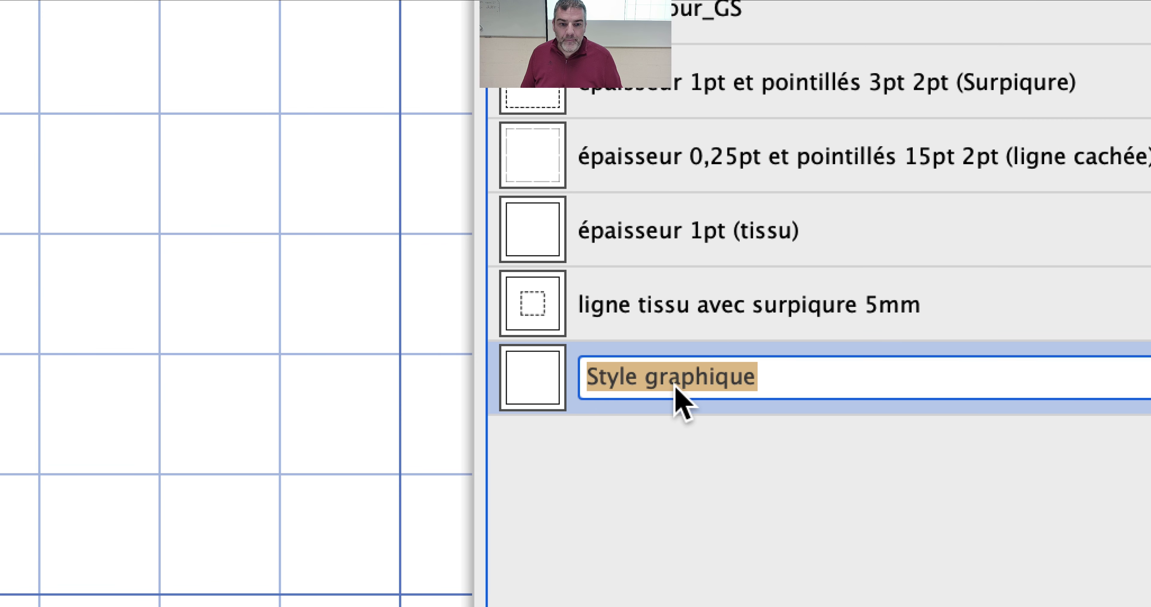
pyautogui.write('fond b')
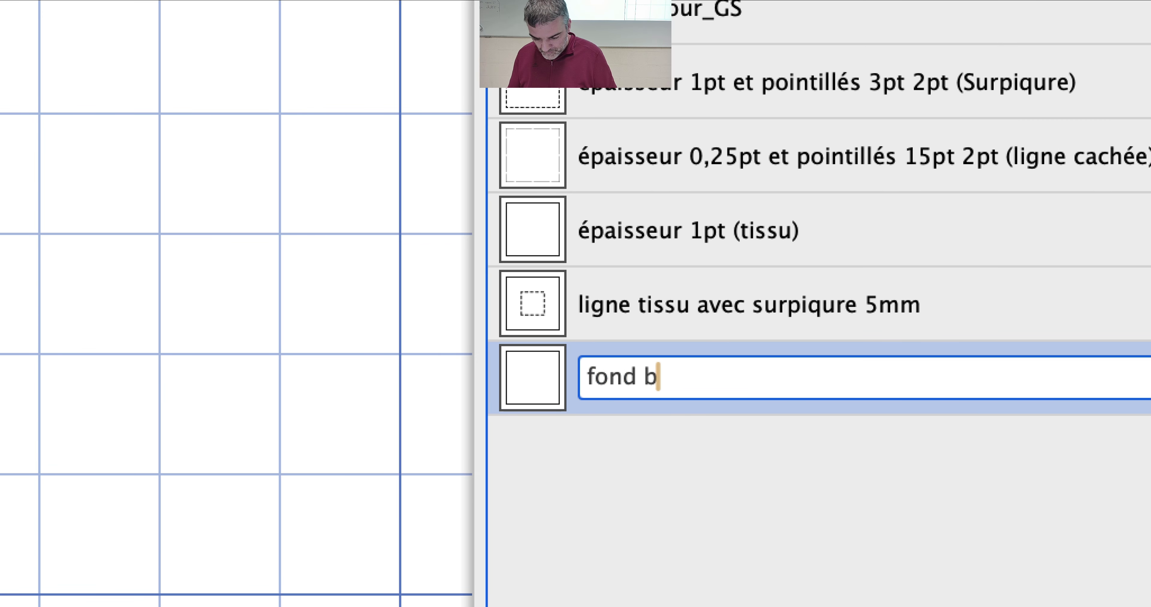
pyautogui.write('lanc et contour intérieur')
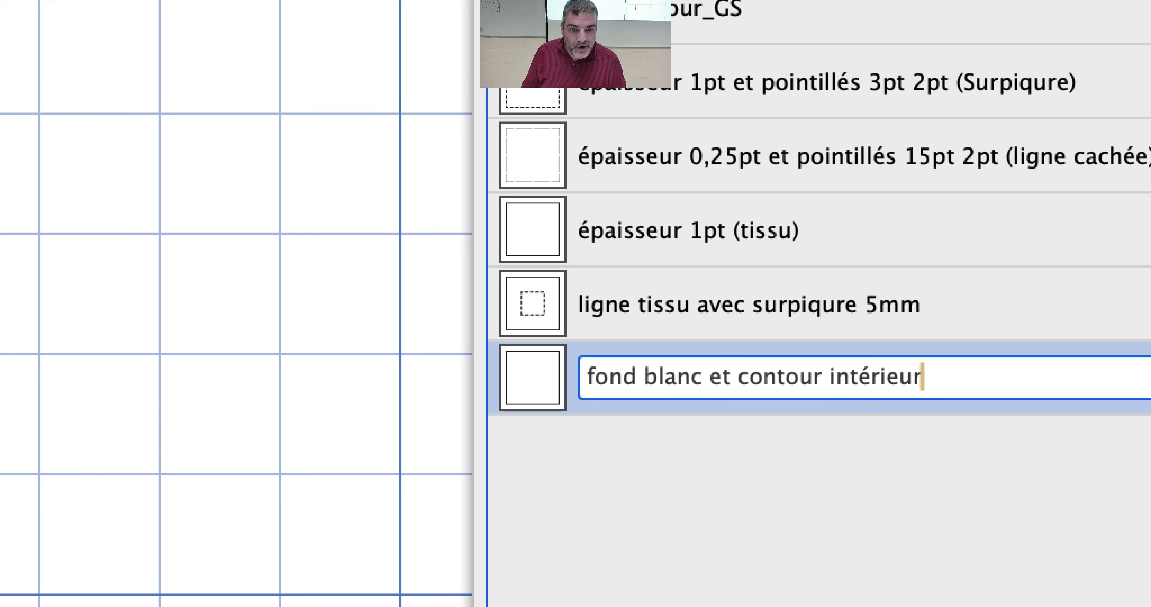
pyautogui.press('Return')
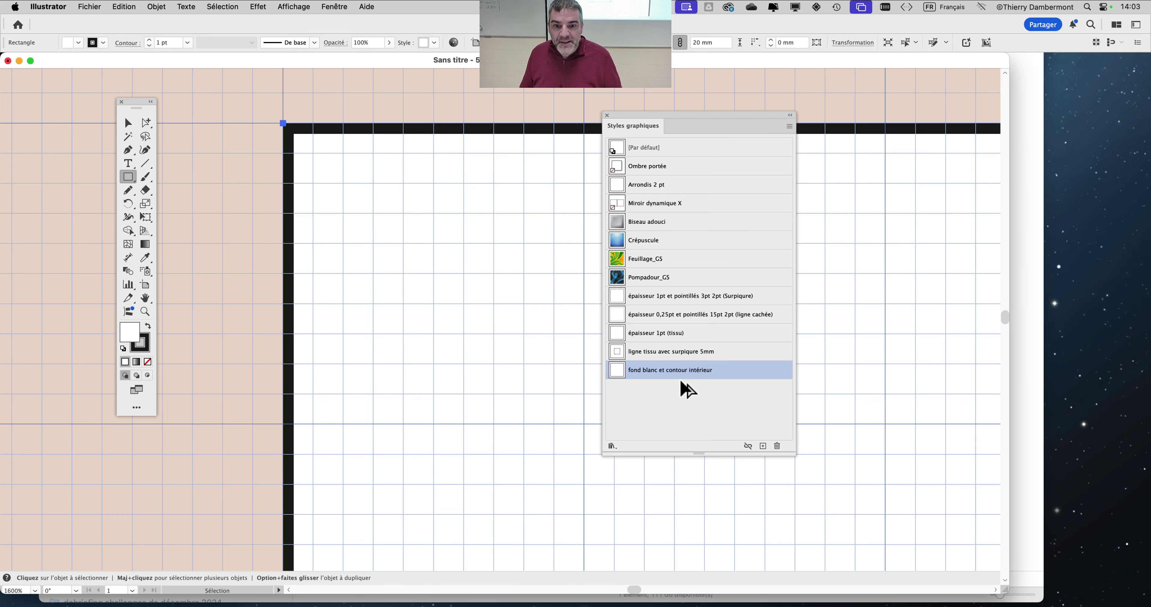
pyautogui.moveTo(642, 128); pyautogui.dragTo(951, 148)
# - Select both overlapping rectangles and duplicate the pair to the right, then duplicate that copy below it
pyautogui.press('super+minus')
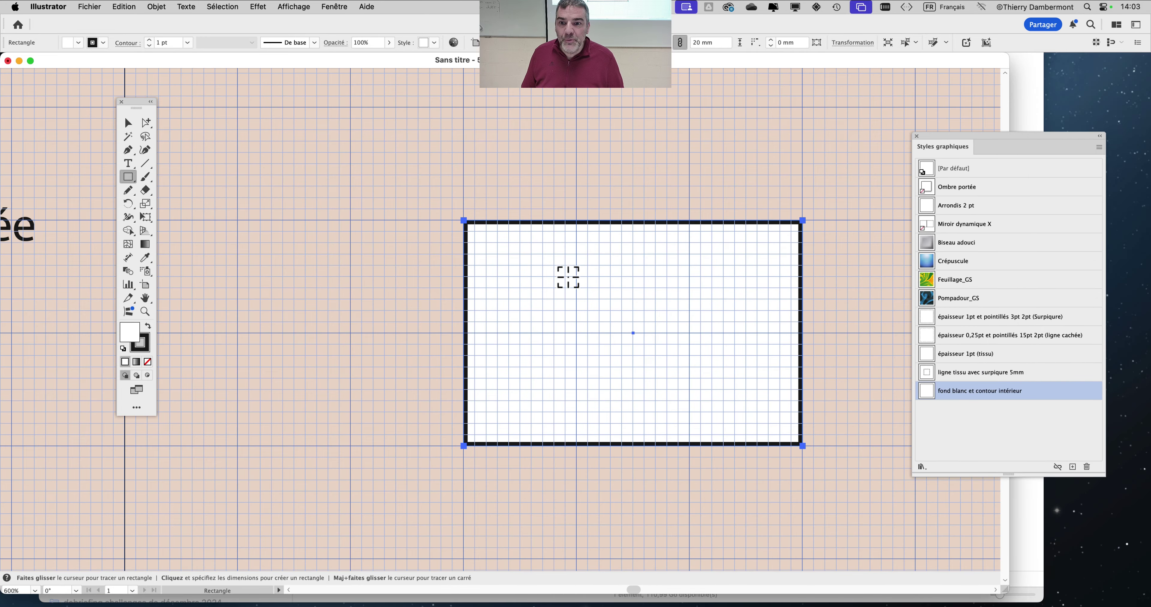
pyautogui.press('super+minus')
pyautogui.moveTo(534, 282); pyautogui.dragTo(351, 214)
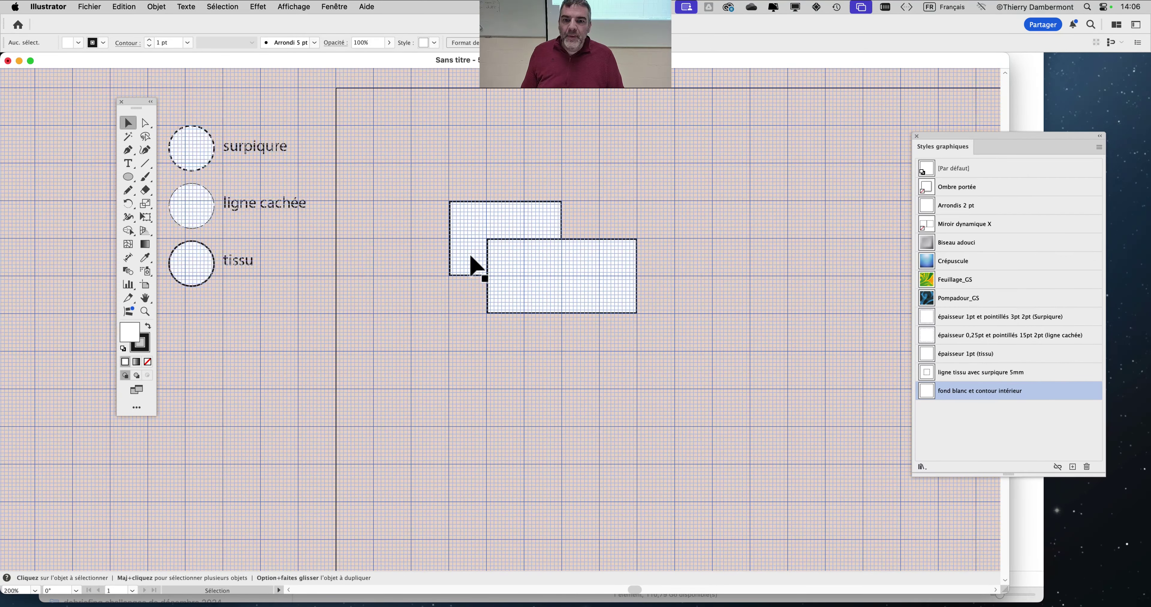
pyautogui.moveTo(358, 241)
pyautogui.mouseDown()
pyautogui.moveTo(279, 220)
pyautogui.moveTo(196, 166)
pyautogui.mouseUp()
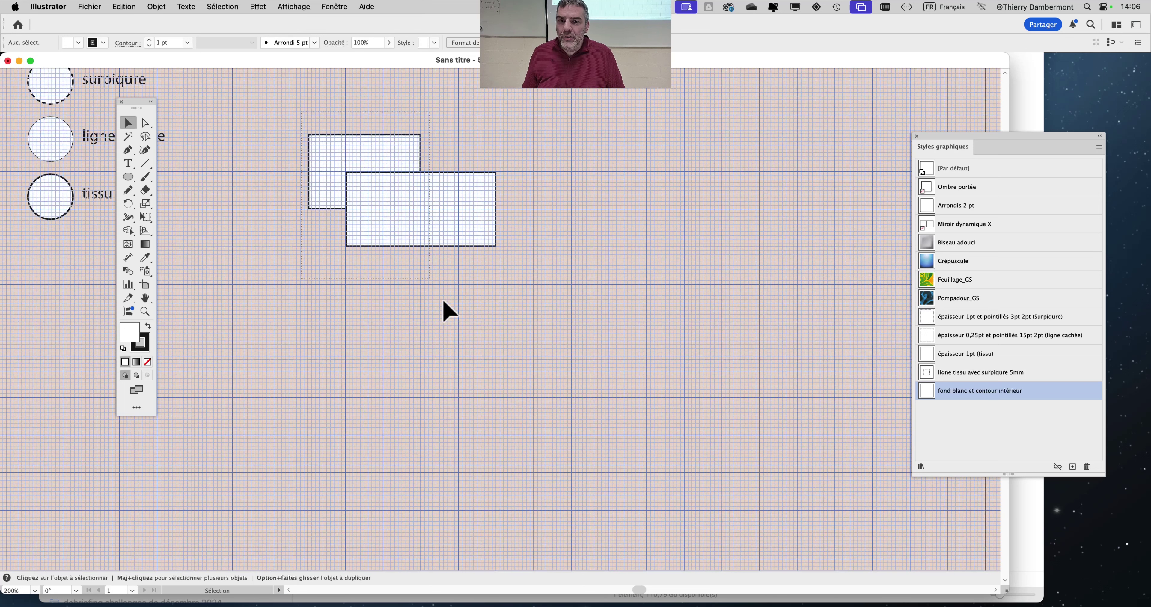
pyautogui.moveTo(442, 300); pyautogui.dragTo(446, 304)
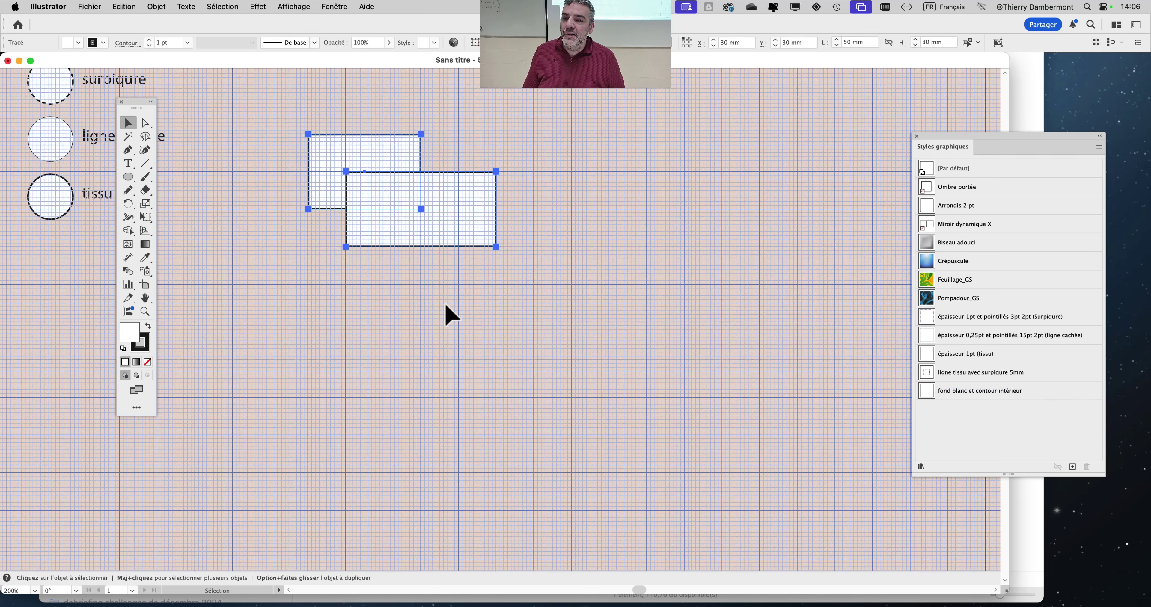
pyautogui.moveTo(347, 149); pyautogui.dragTo(616, 345)
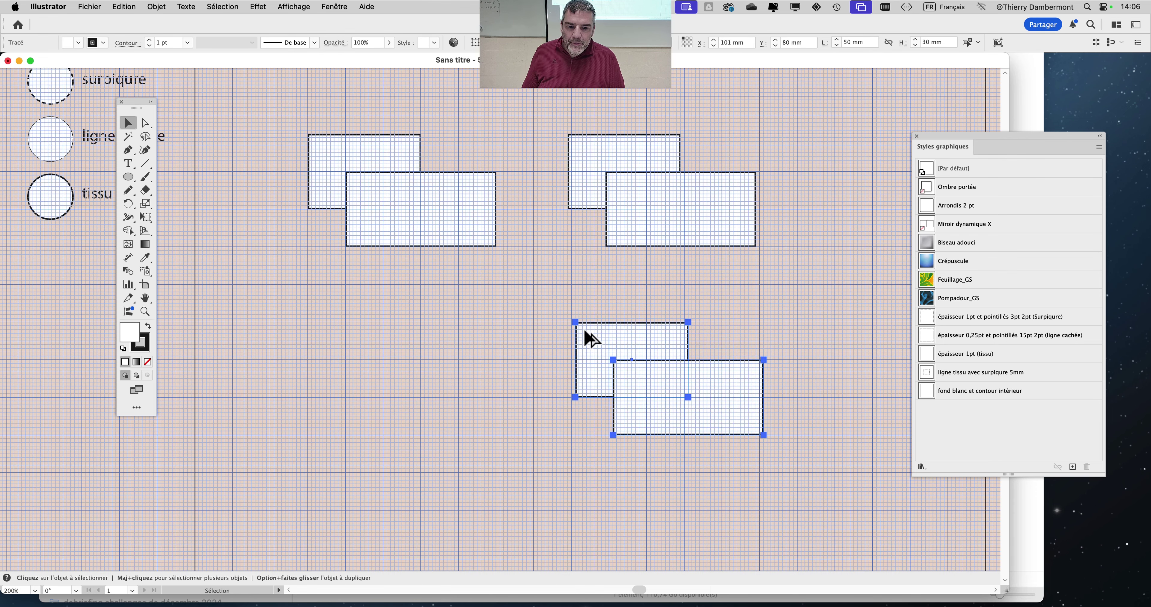
# - Move the two copied rectangle pairs onto the grid lines so they line up vertically at X 100 mm
pyautogui.scroll(5, 583, 329)
pyautogui.moveTo(562, 320); pyautogui.dragTo(555, 323)
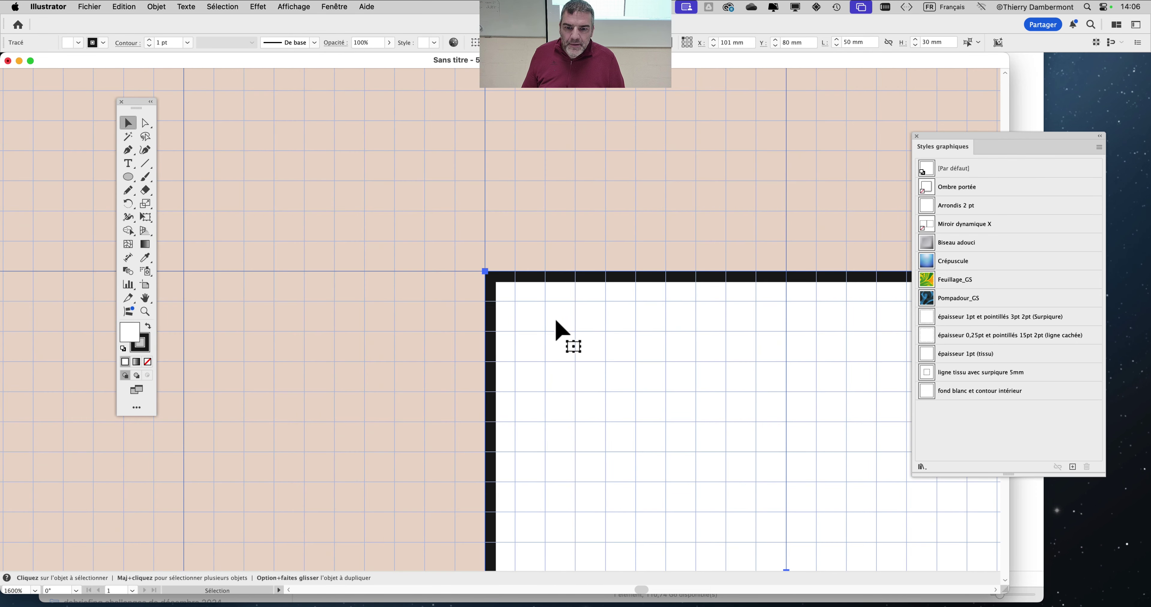
pyautogui.scroll(-3, 555, 322)
pyautogui.moveTo(615, 149); pyautogui.dragTo(601, 436)
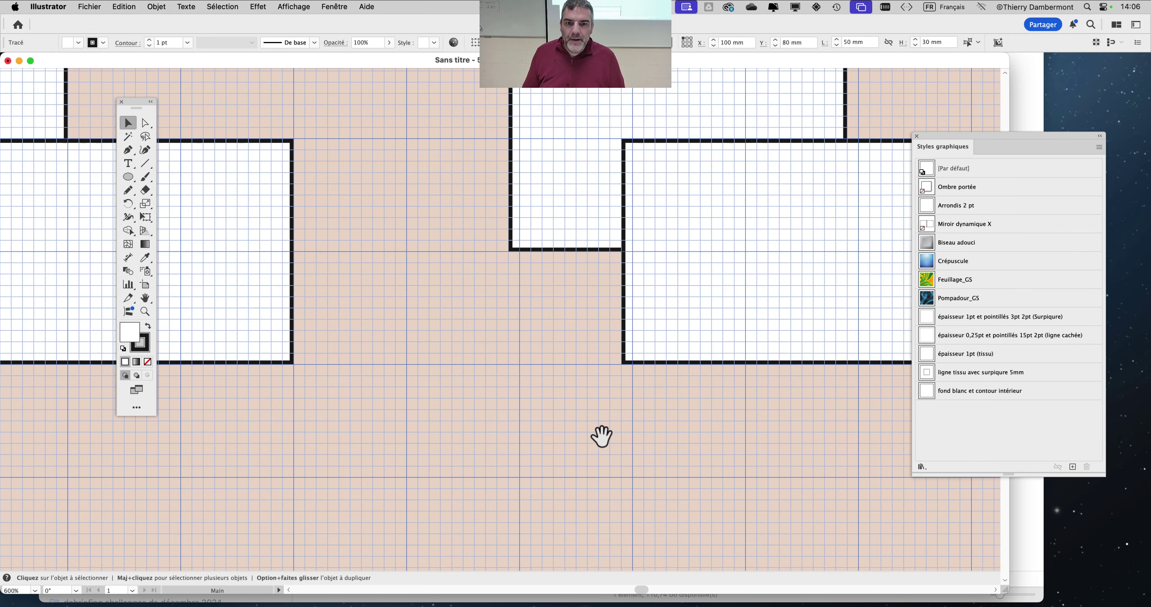
pyautogui.moveTo(589, 204); pyautogui.dragTo(581, 367)
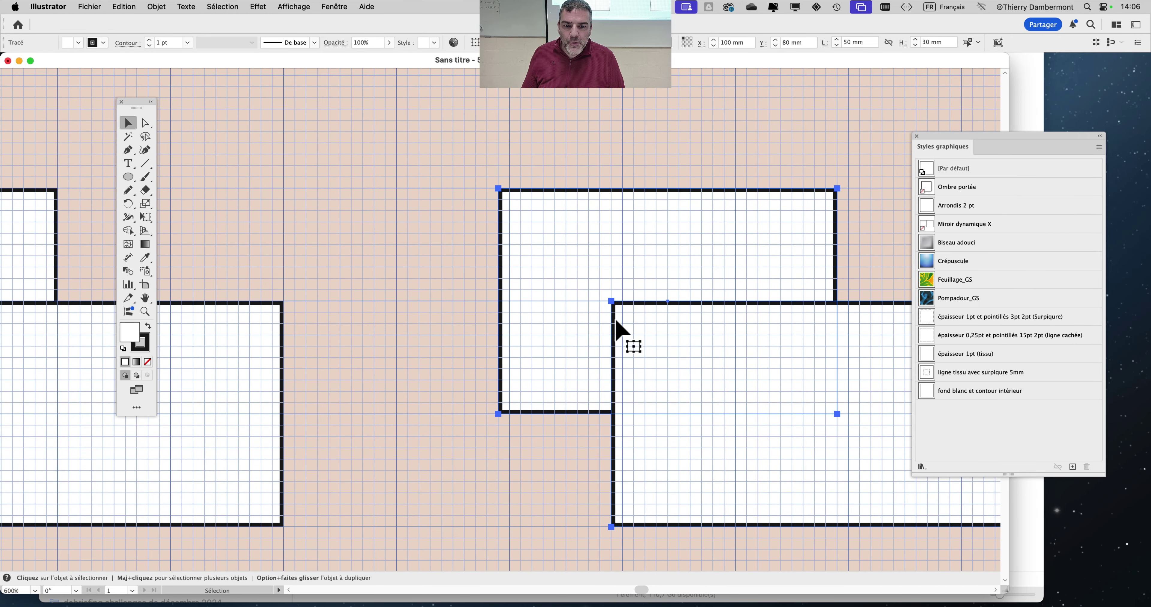
pyautogui.scroll(1, 516, 201)
pyautogui.click(522, 199)
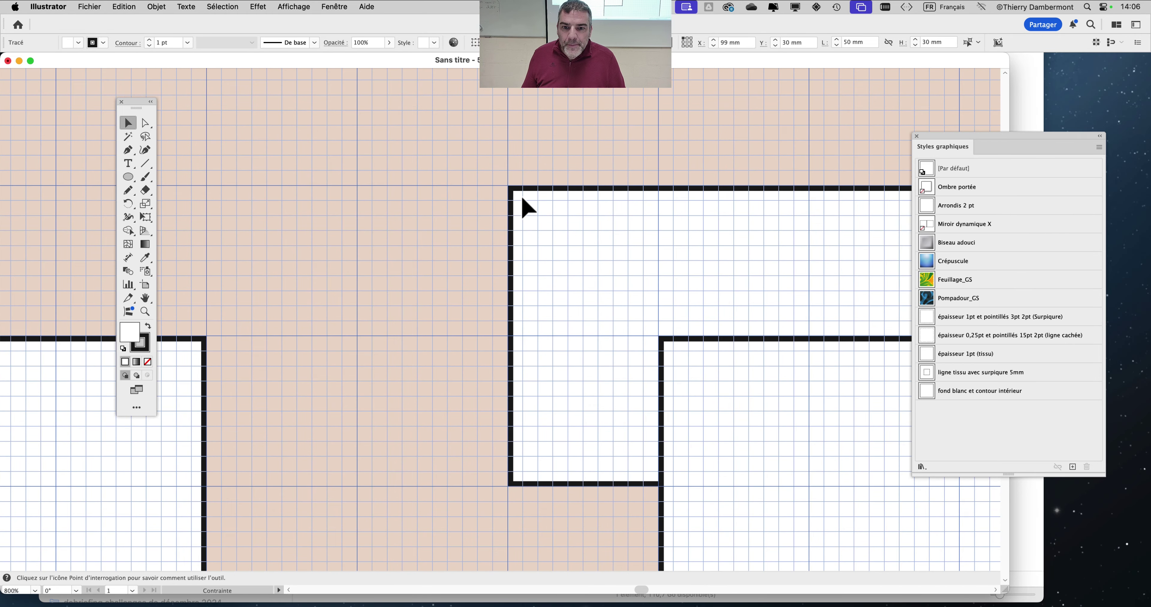
pyautogui.click(468, 277)
# - Duplicate the lower-right rectangle pair to the left, beneath the original pair, to complete a two-by-two arrangement
pyautogui.scroll(-4, 471, 344)
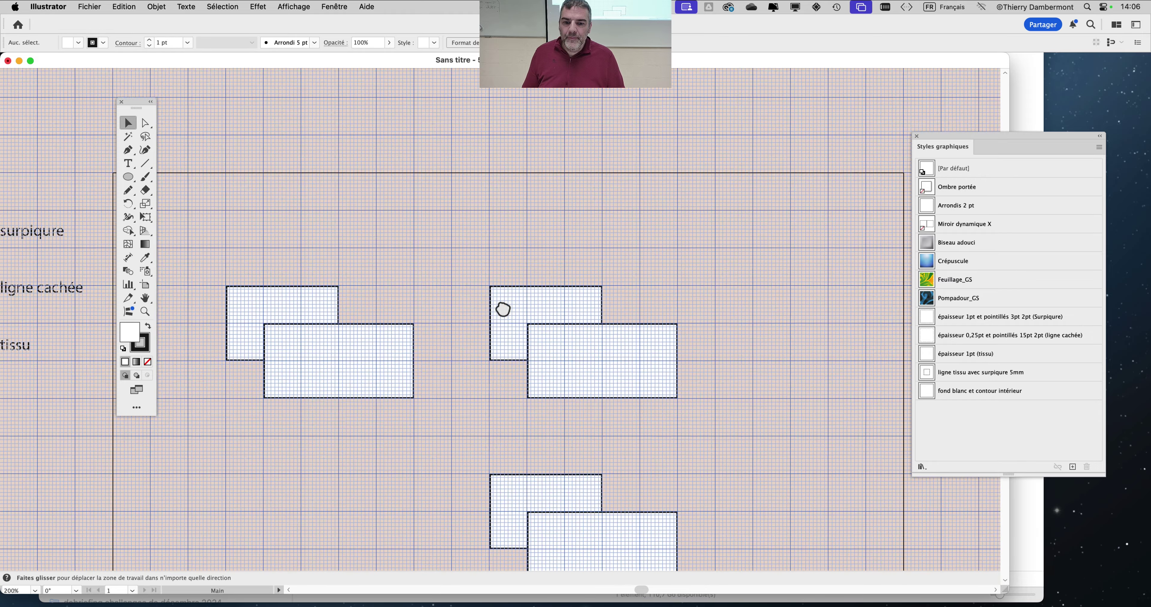
pyautogui.scroll(-5, 504, 307)
pyautogui.hscroll(-5, 503, 308)
pyautogui.click(781, 395)
pyautogui.moveTo(737, 310); pyautogui.dragTo(471, 312)
pyautogui.click(488, 263)
pyautogui.scroll(5, 545, 346)
pyautogui.hscroll(4, 544, 347)
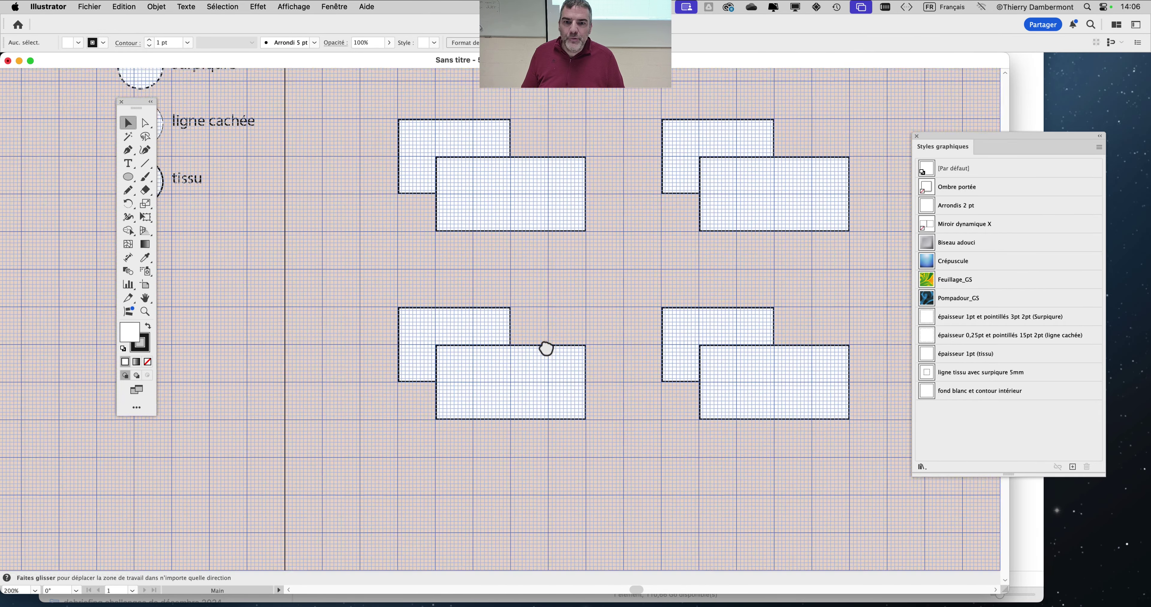
pyautogui.scroll(-3, 486, 334)
pyautogui.hscroll(-1, 486, 334)
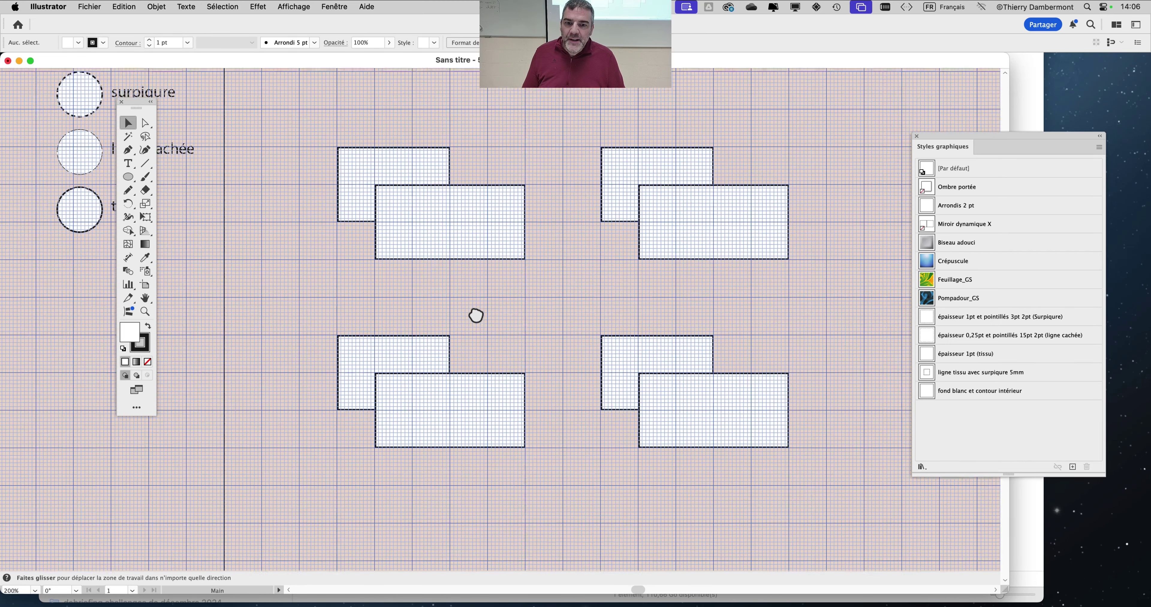
pyautogui.hscroll(2, 472, 316)
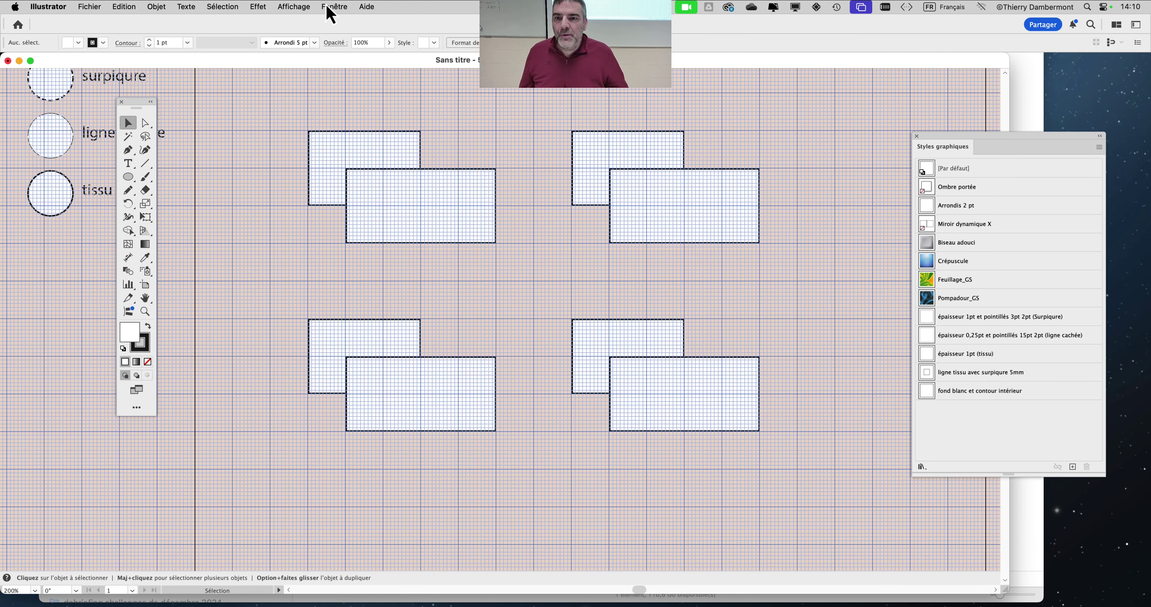
# - Display the document's layers beside the artwork and make "dessin vectoriel" the active layer
pyautogui.click(330, 7)
pyautogui.click(376, 271)
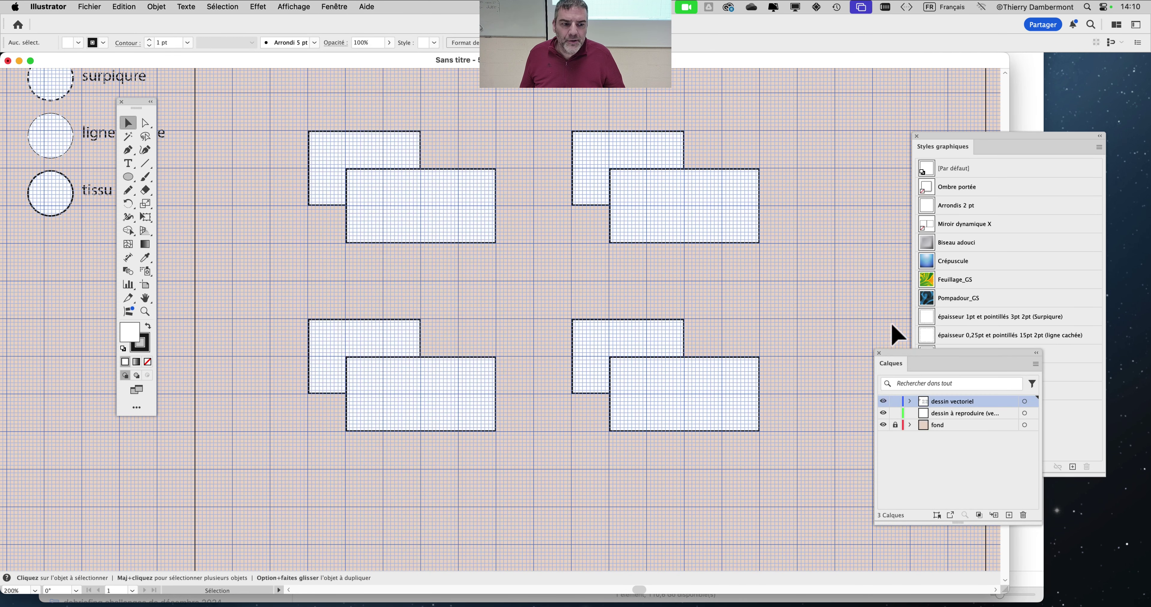
pyautogui.moveTo(916, 364); pyautogui.dragTo(800, 89)
pyautogui.click(858, 152)
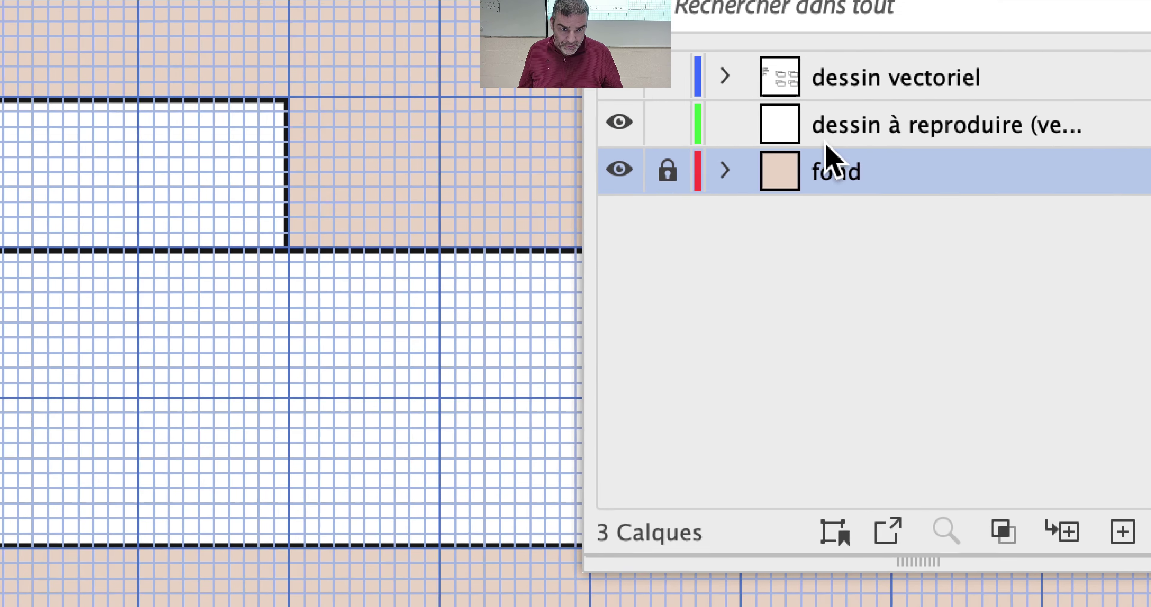
pyautogui.click(839, 127)
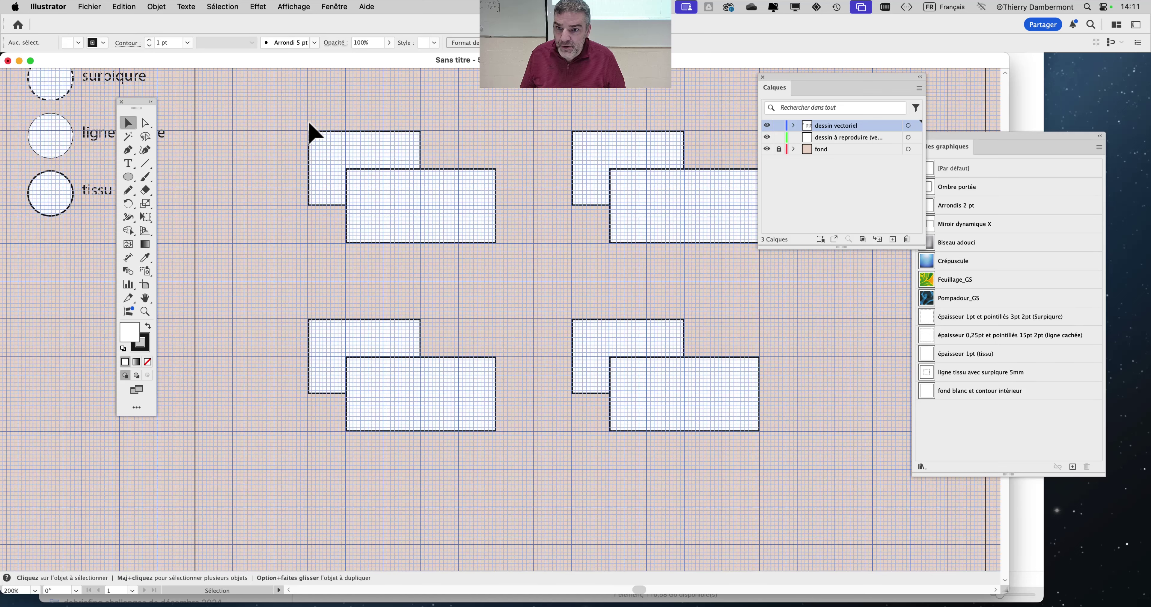
# - Move the floating layers and graphic styles windows clear of the rectangles, make the "fond" layer active, and clear the selection
pyautogui.click(392, 177)
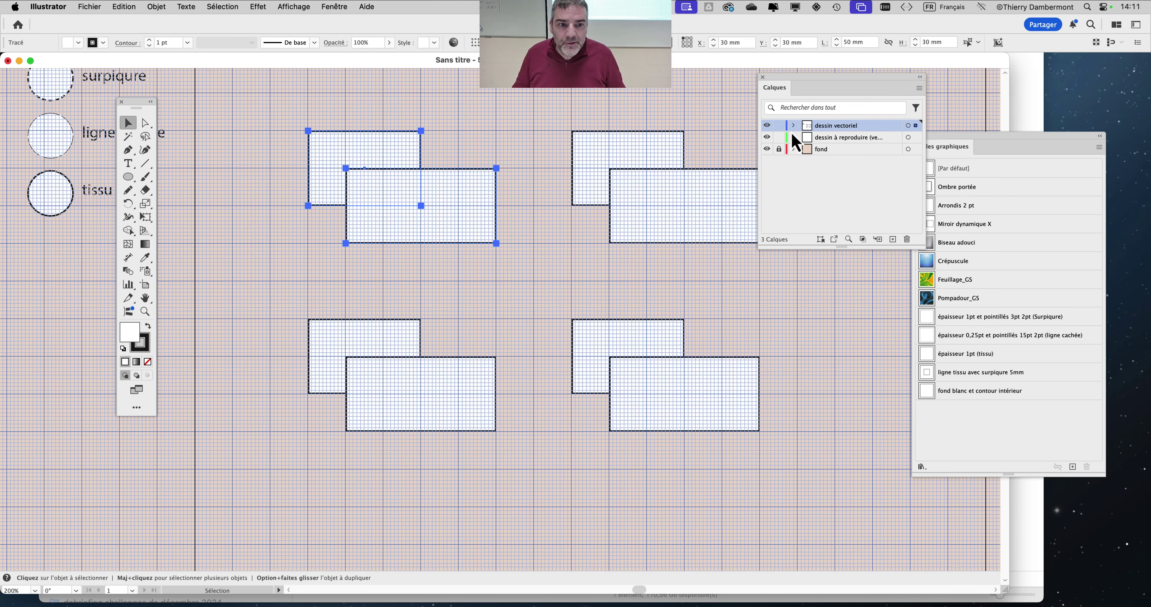
pyautogui.moveTo(777, 82); pyautogui.dragTo(820, 93)
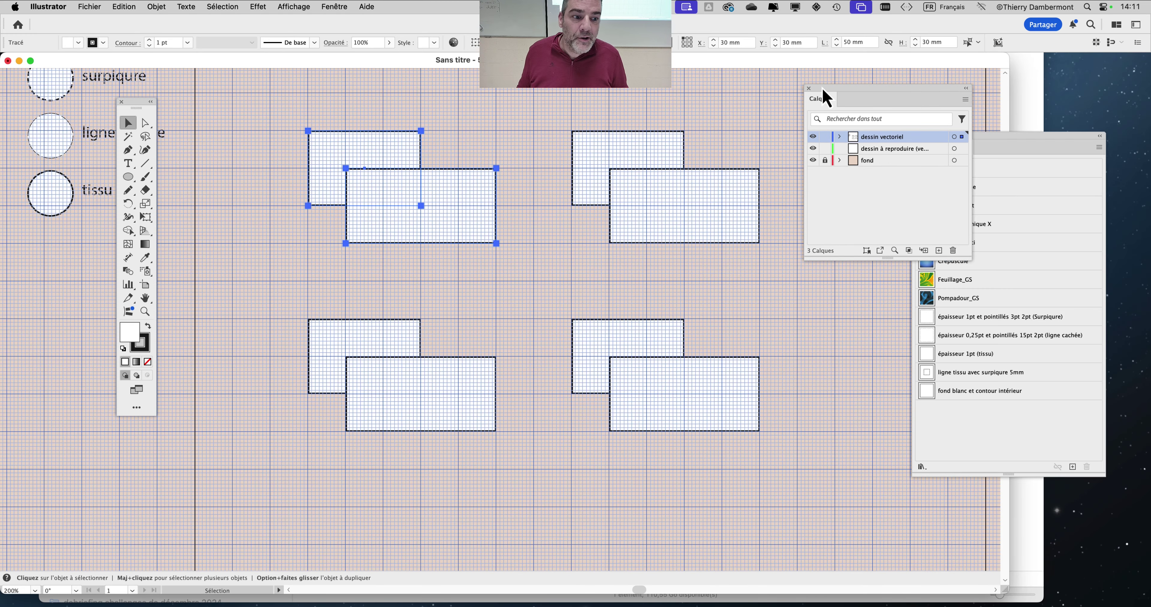
pyautogui.moveTo(982, 149); pyautogui.dragTo(1069, 187)
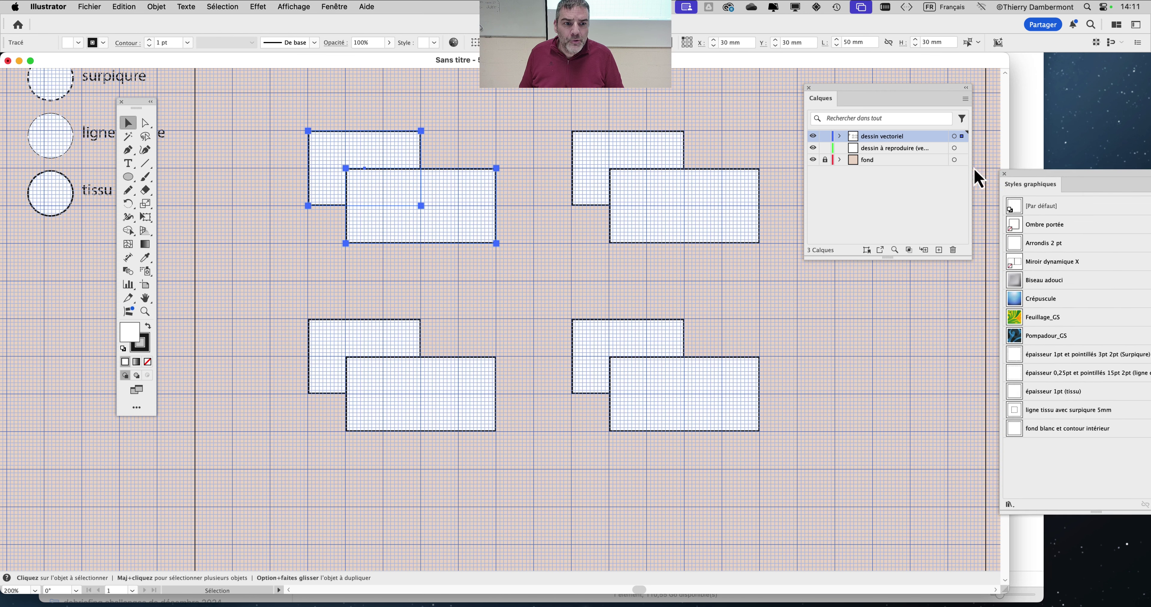
pyautogui.click(883, 163)
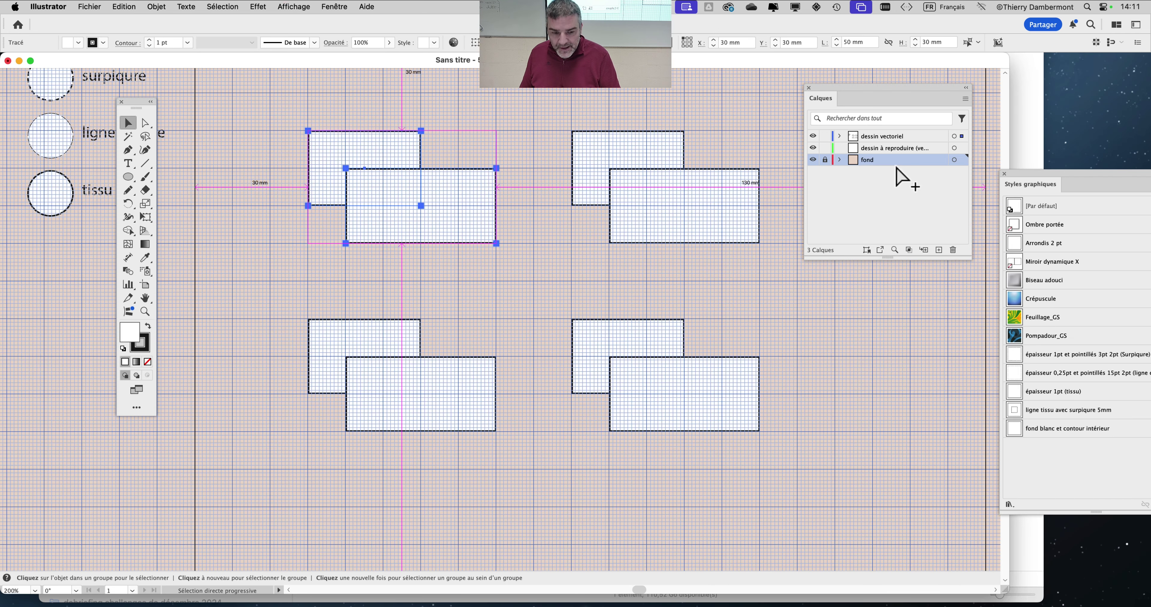
pyautogui.click(688, 135)
pyautogui.moveTo(856, 102); pyautogui.dragTo(974, 95)
# - Save the document as "division - 01.ai" in Adobe Illustrator format in the "vendredi après-midi" folder
pyautogui.click(89, 7)
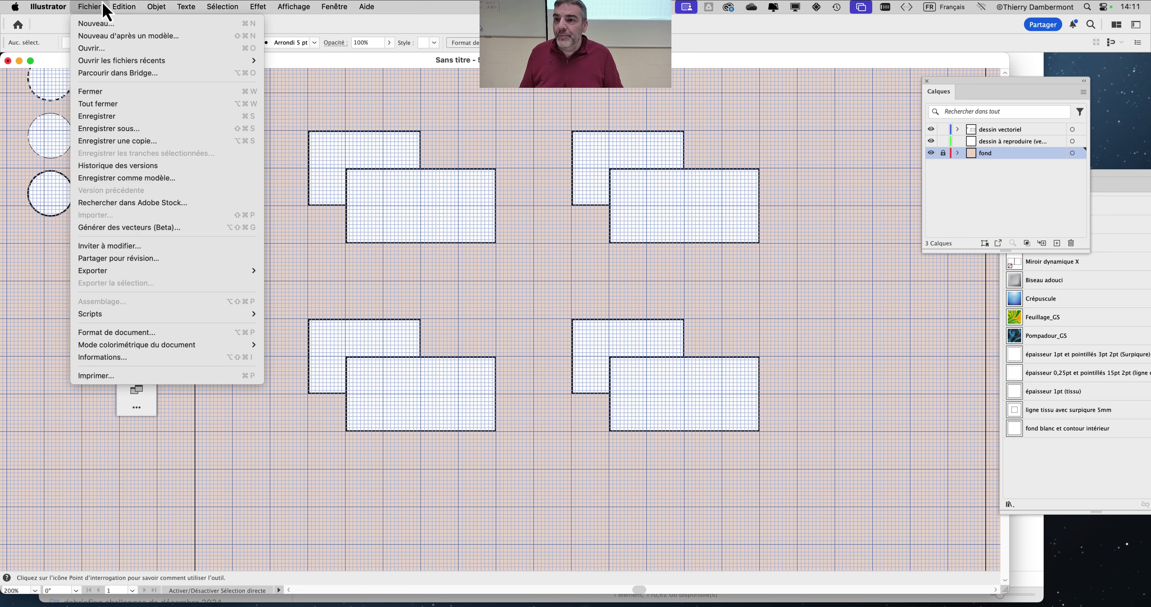
pyautogui.click(126, 132)
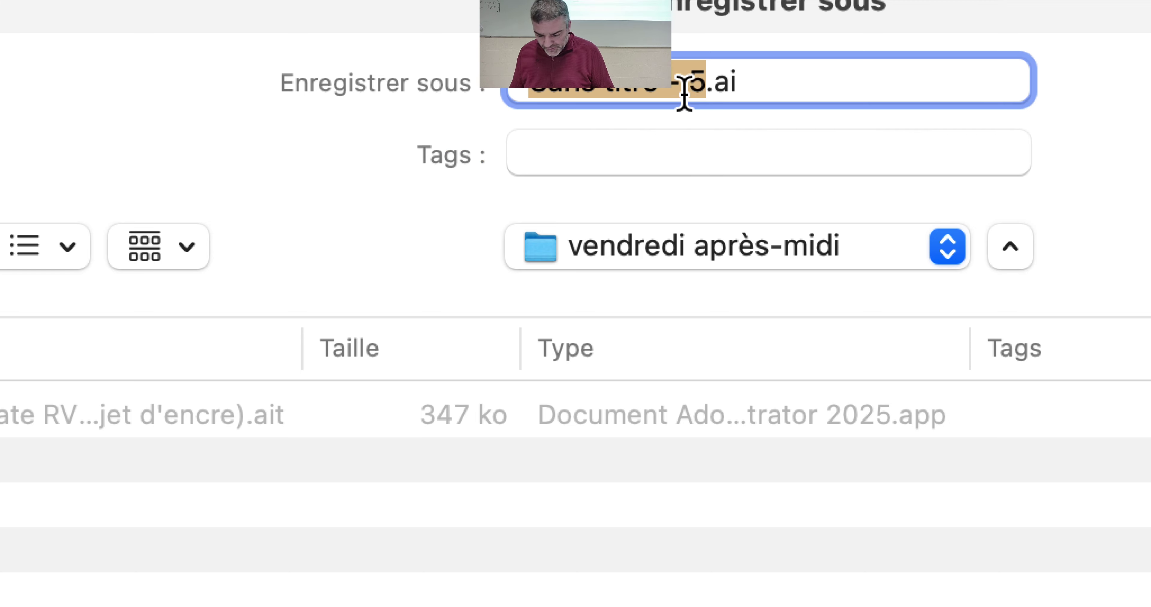
pyautogui.write('a')
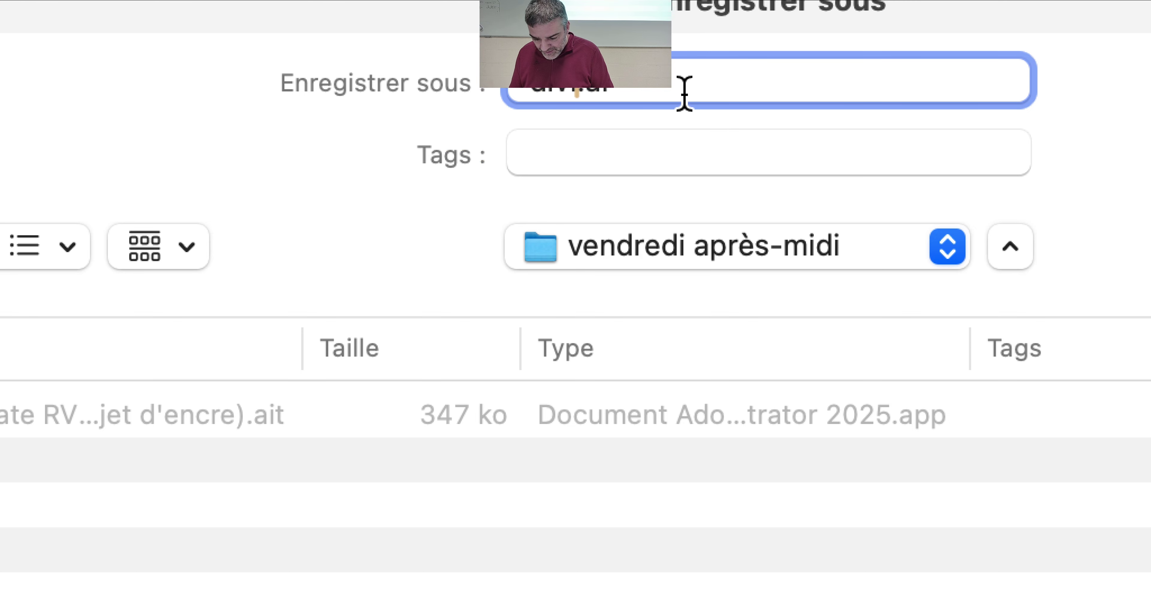
pyautogui.write('ivision - 01')
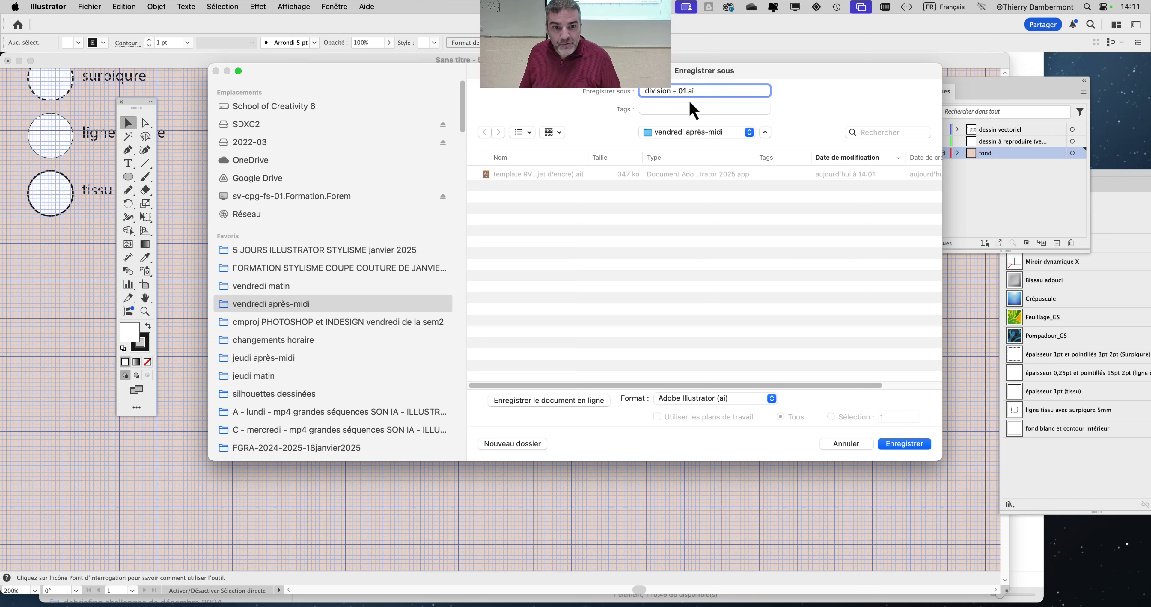
pyautogui.click(917, 446)
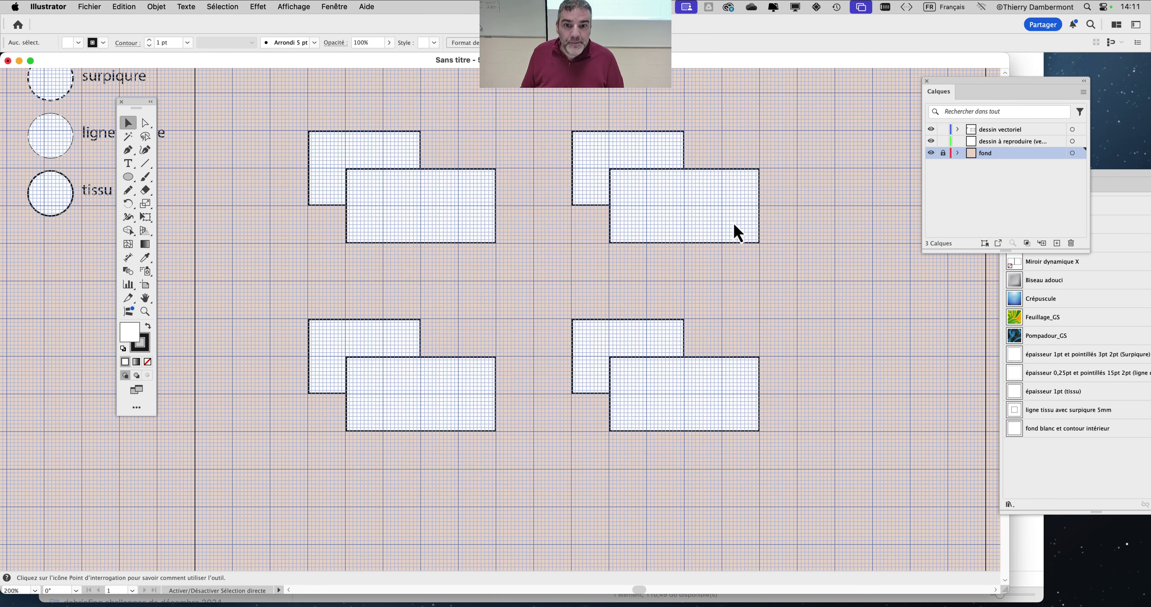
# - Select both overlapping rectangles of the upper-left pair and display the Pathfinder operations near them
pyautogui.click(764, 440)
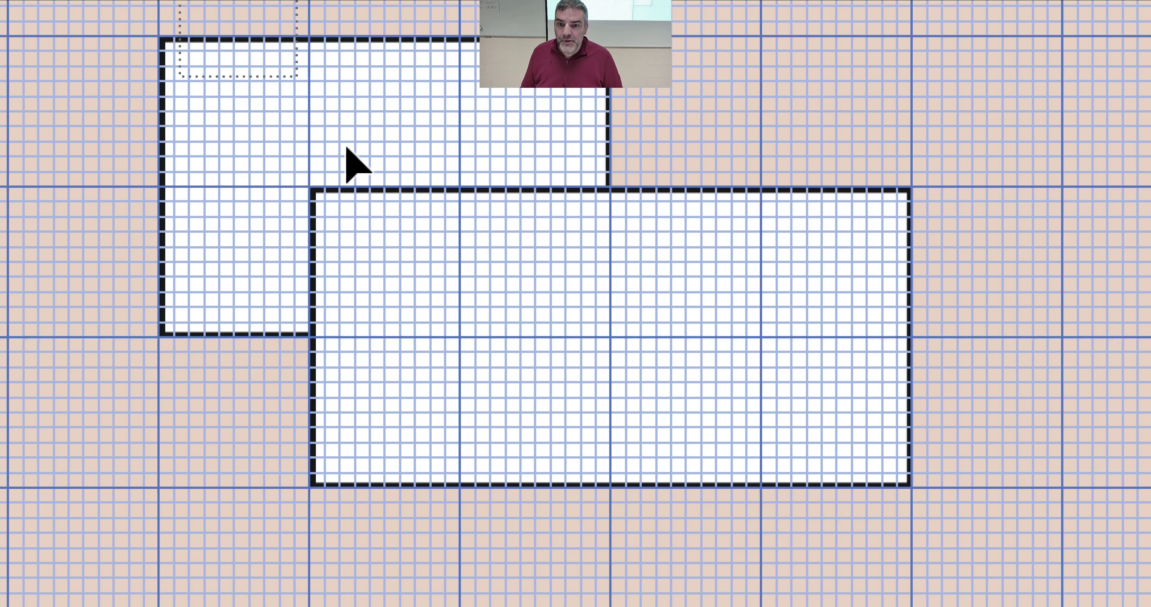
pyautogui.click(375, 186)
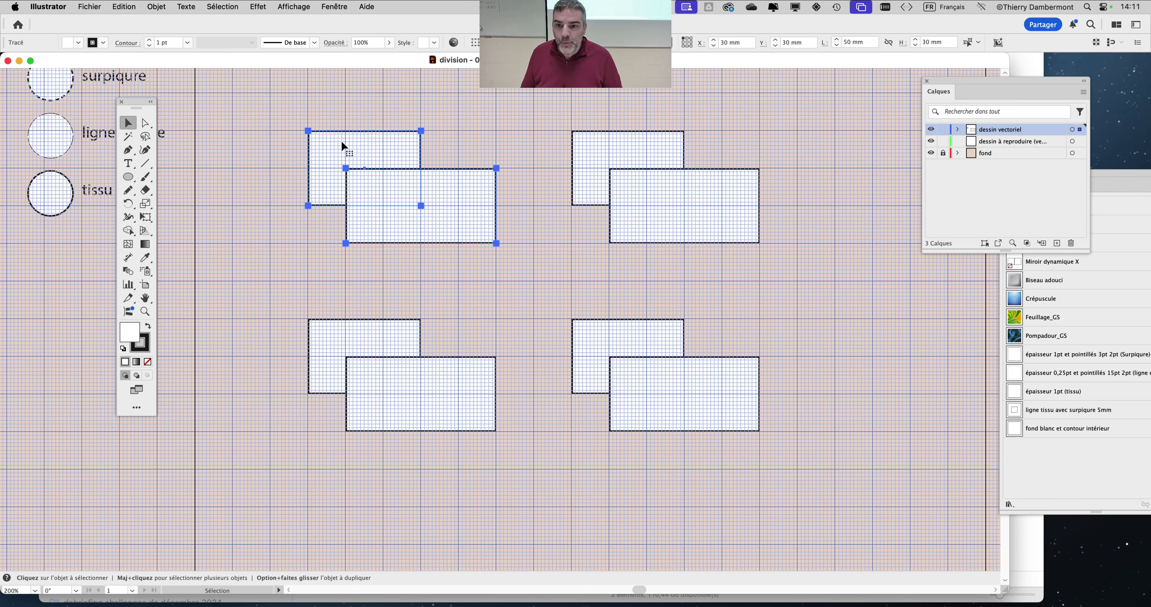
pyautogui.scroll(1, 343, 145)
pyautogui.hscroll(3, 193, 158)
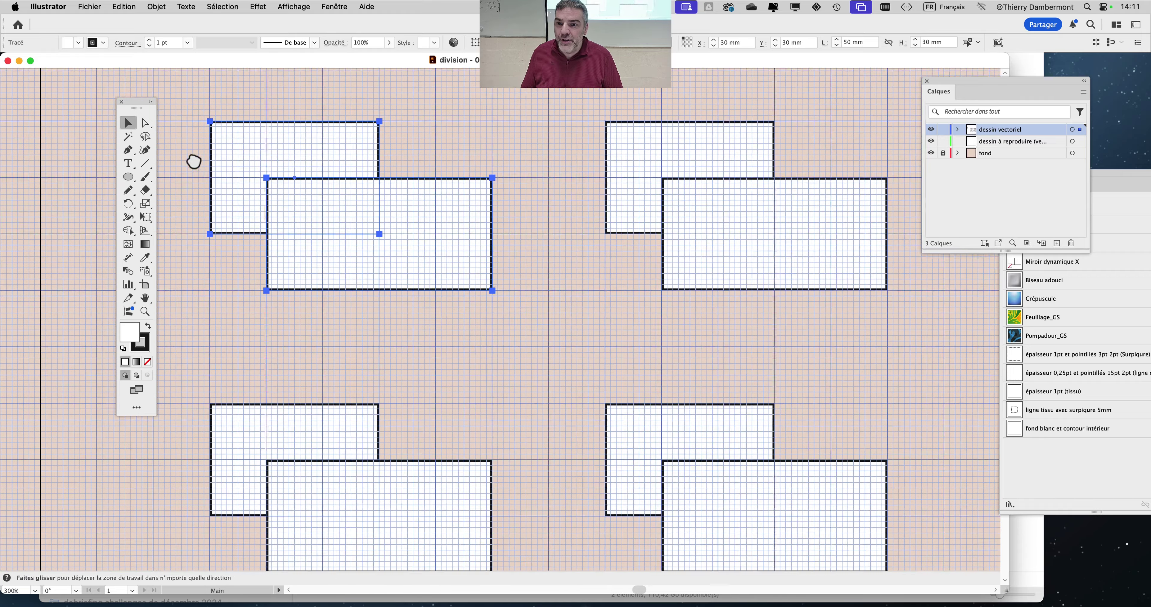
pyautogui.click(334, 7)
pyautogui.scroll(-2, 402, 321)
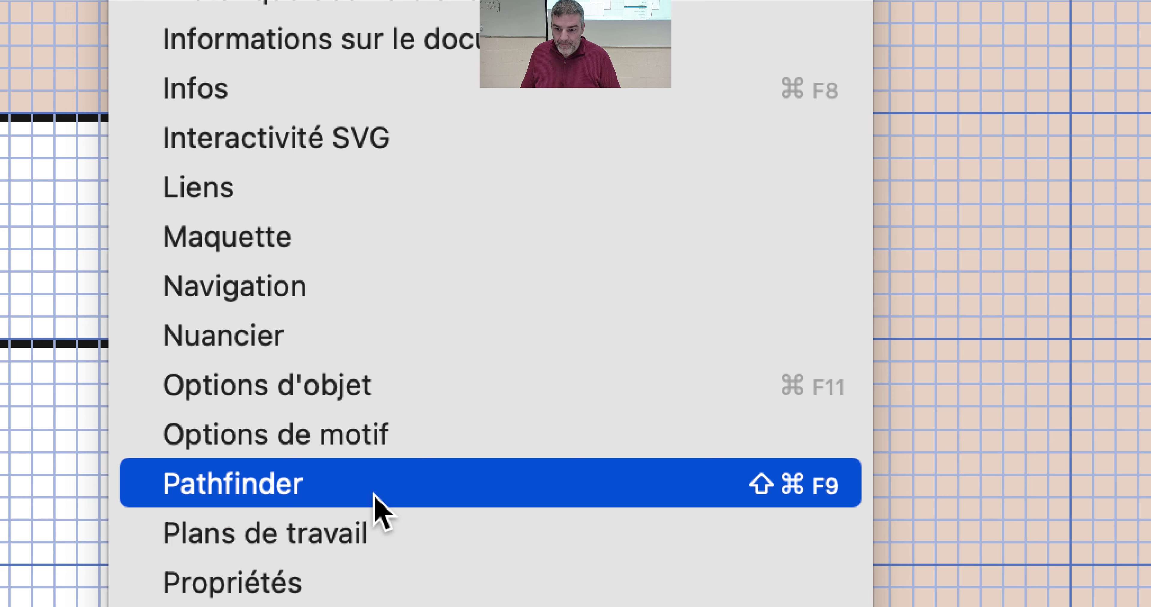
pyautogui.click(375, 495)
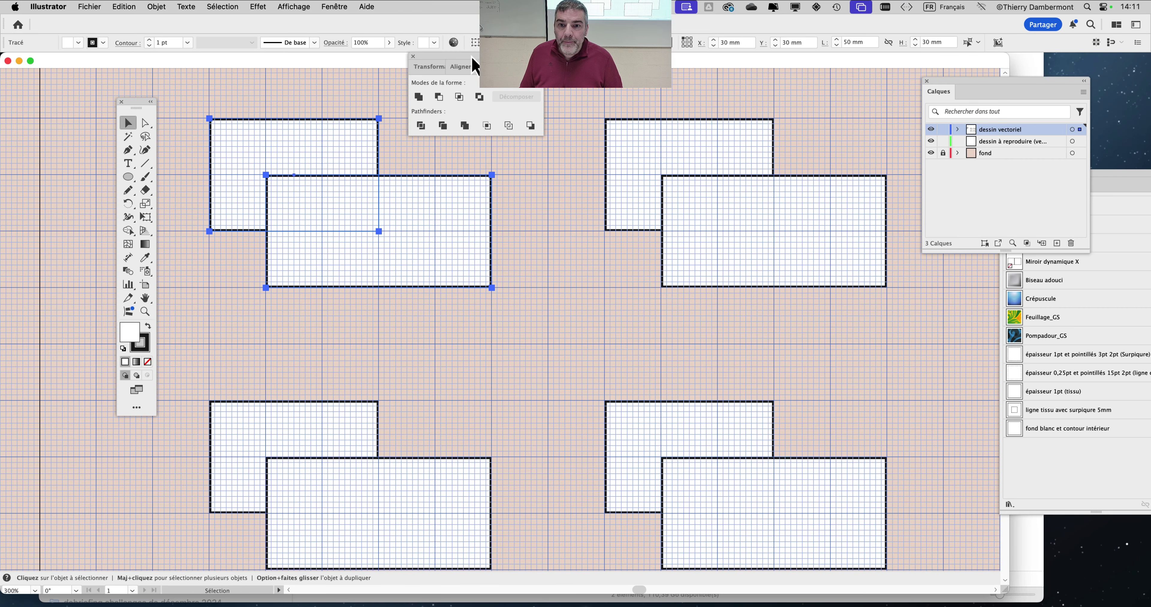
pyautogui.moveTo(471, 57); pyautogui.dragTo(487, 238)
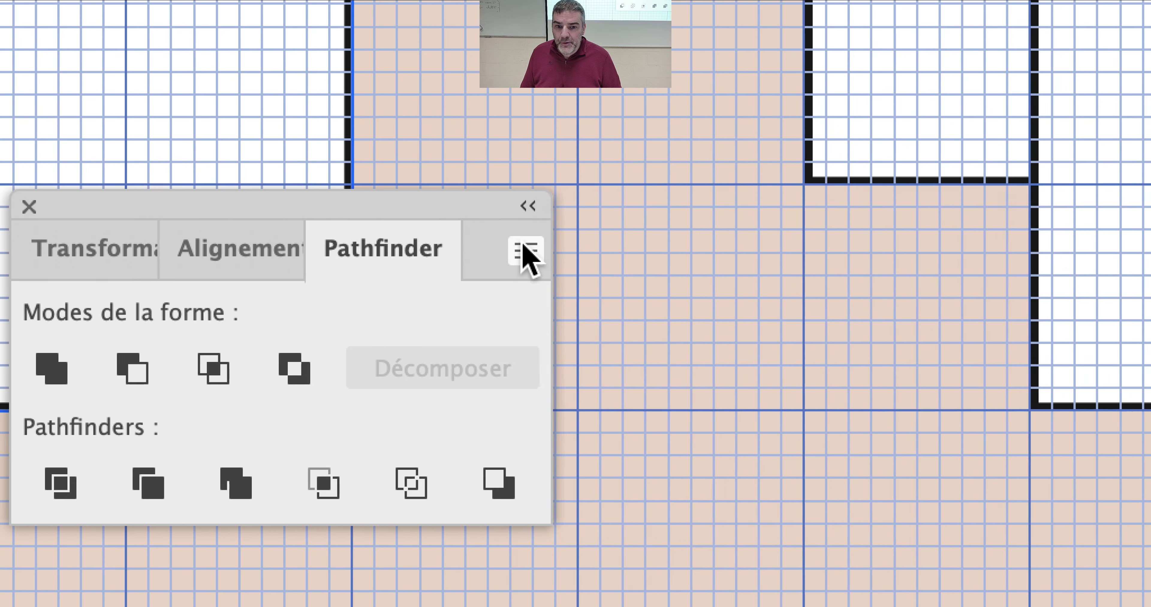
# - Split the selected upper-left rectangle pair into separate pieces with the Pathfinder Division operation, and move the Pathfinder window off the result
pyautogui.click(524, 248)
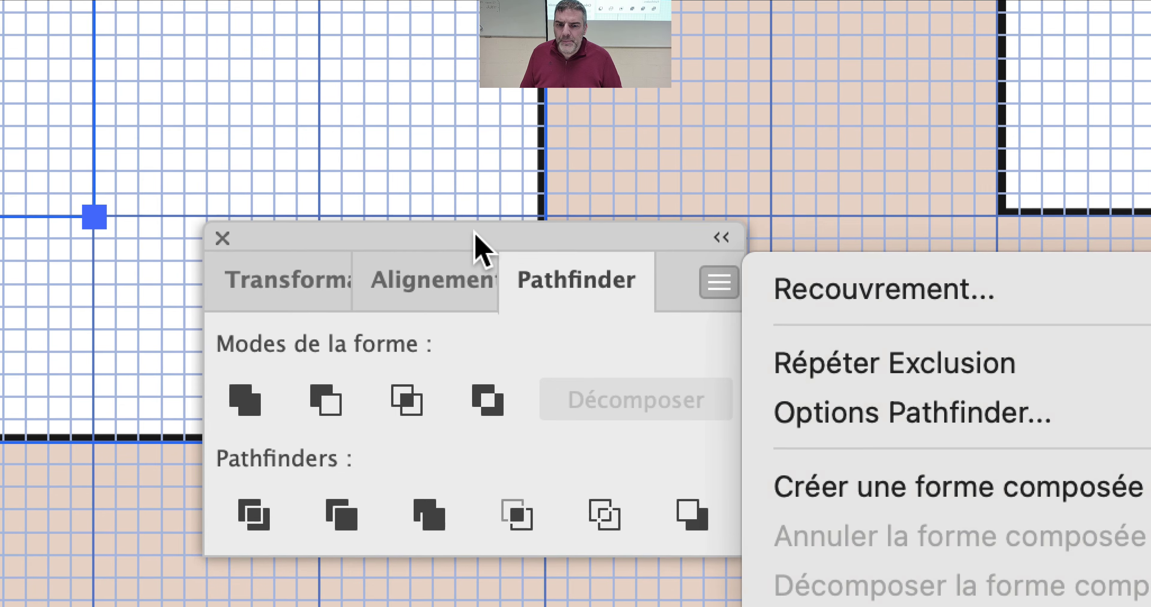
pyautogui.click(475, 233)
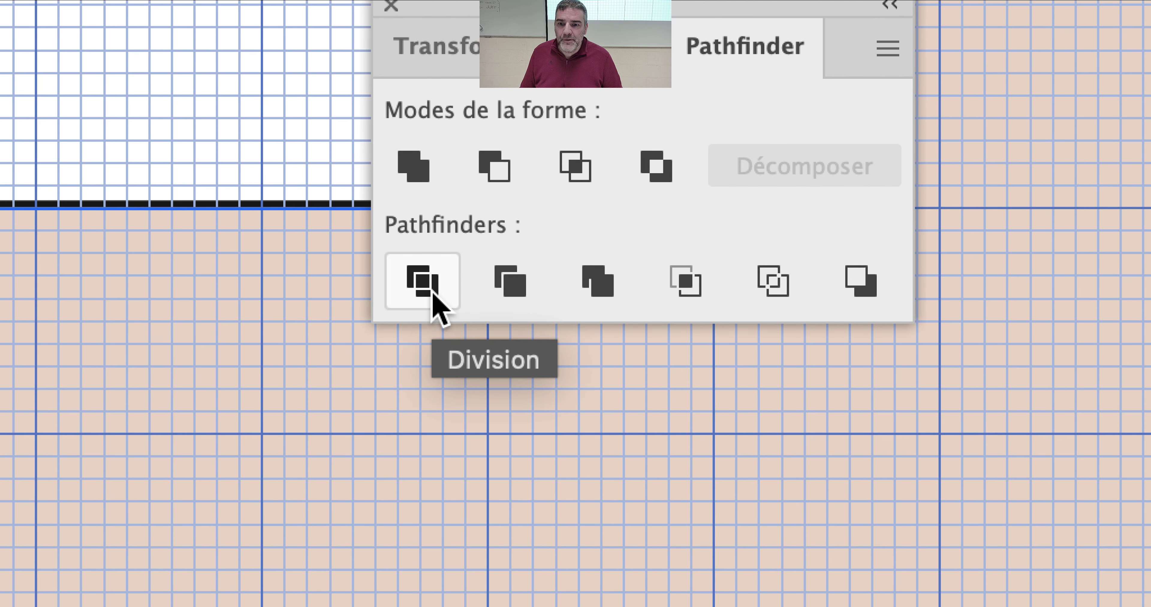
pyautogui.click(432, 295)
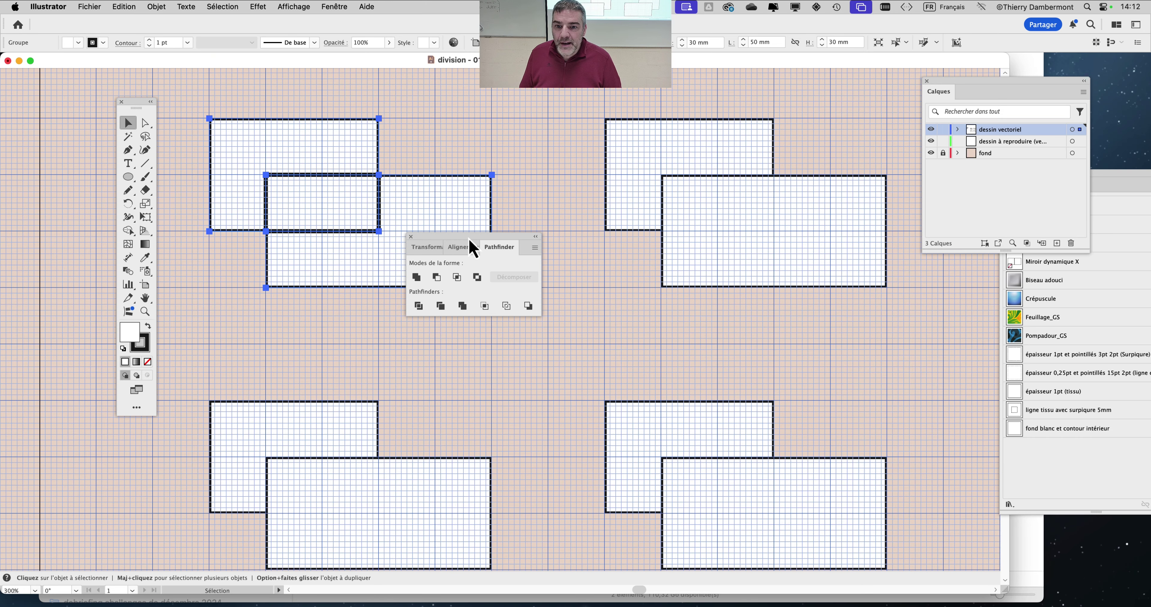
pyautogui.moveTo(468, 239); pyautogui.dragTo(610, 268)
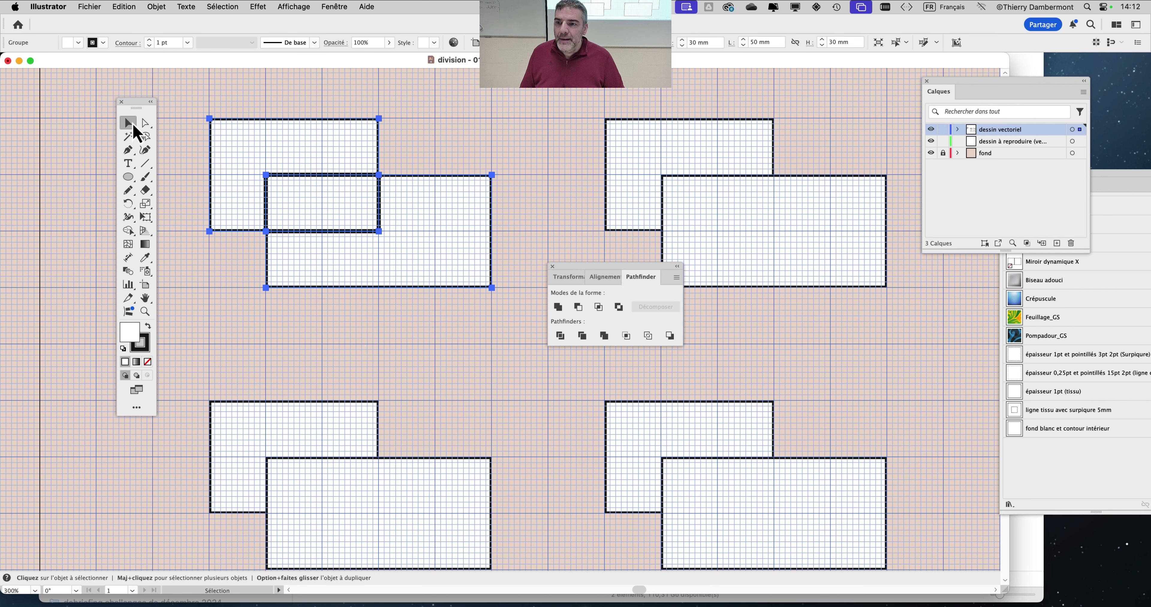
# - Pull the divided pieces apart with the Group Selection tool, shifting the two L-shaped pieces diagonally away from the central rectangle
pyautogui.click(221, 108)
pyautogui.click(236, 127)
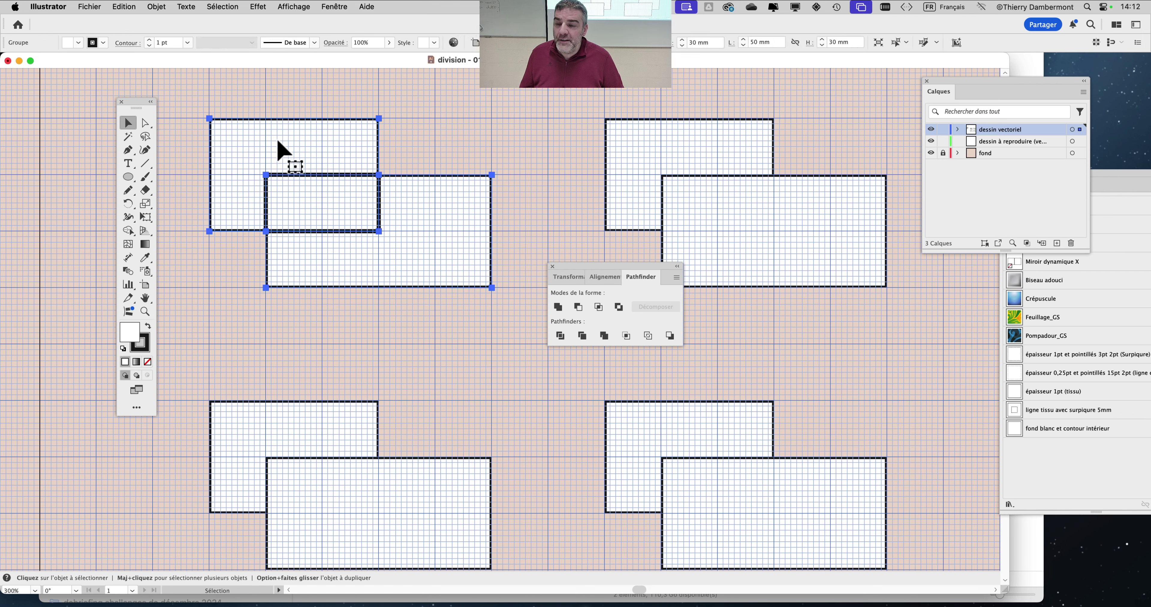
pyautogui.click(145, 122)
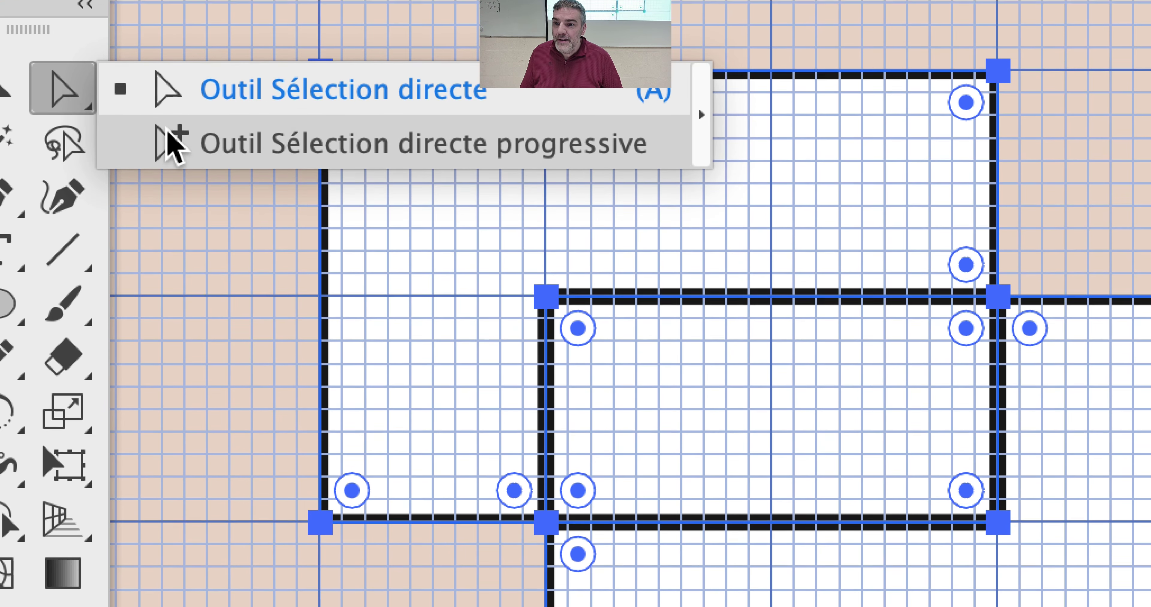
pyautogui.click(172, 142)
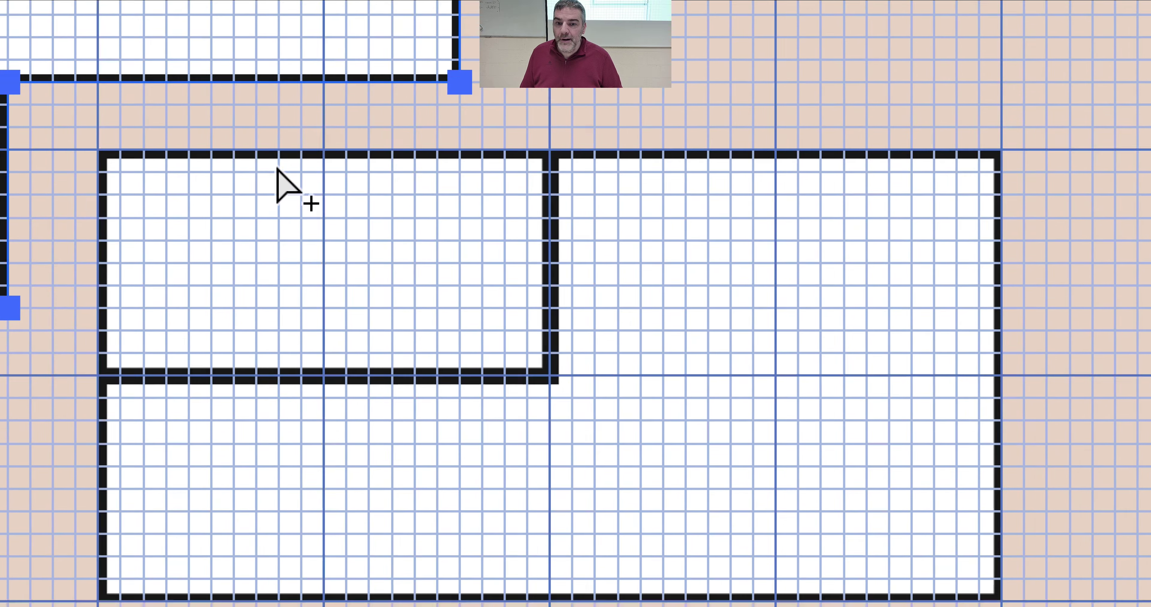
pyautogui.keyDown('alt'); pyautogui.click(286, 179); pyautogui.keyUp('alt')
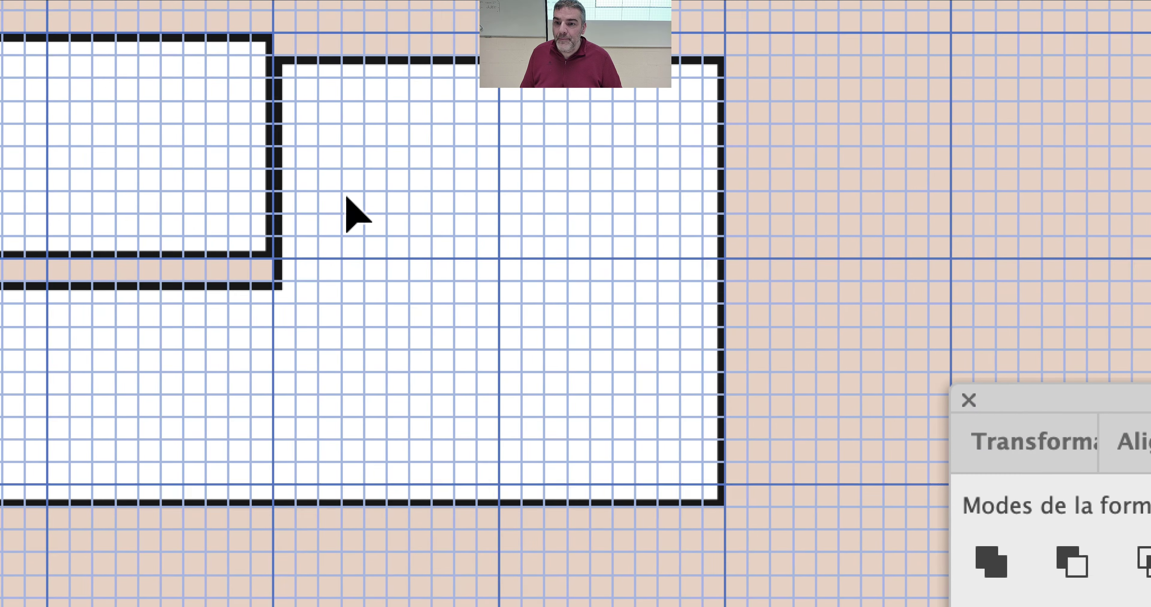
pyautogui.click(621, 299)
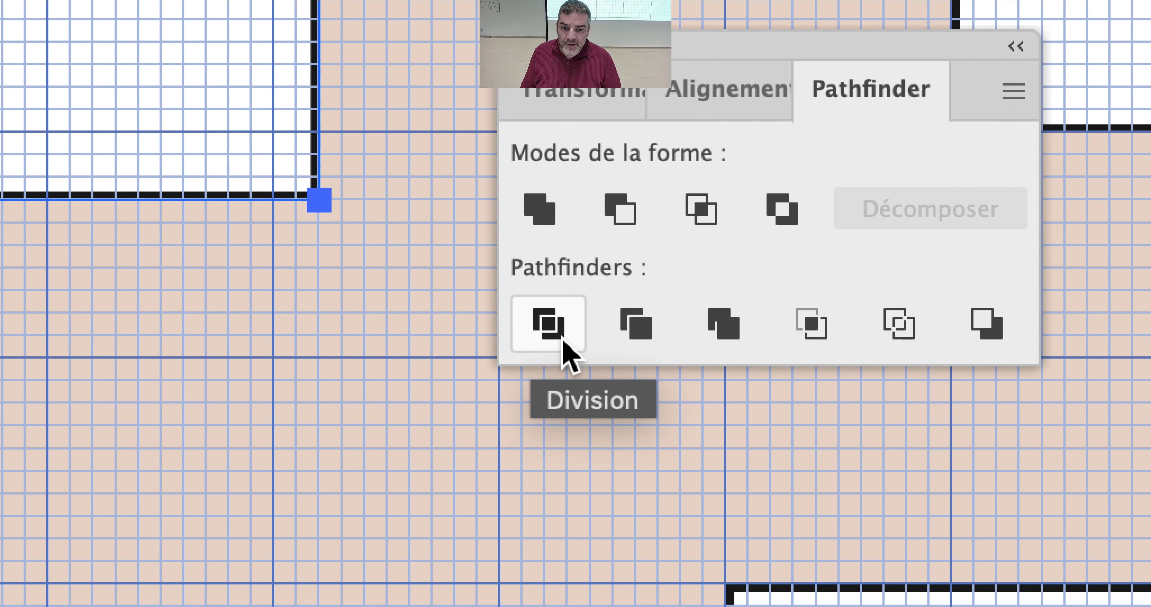
pyautogui.click(585, 343)
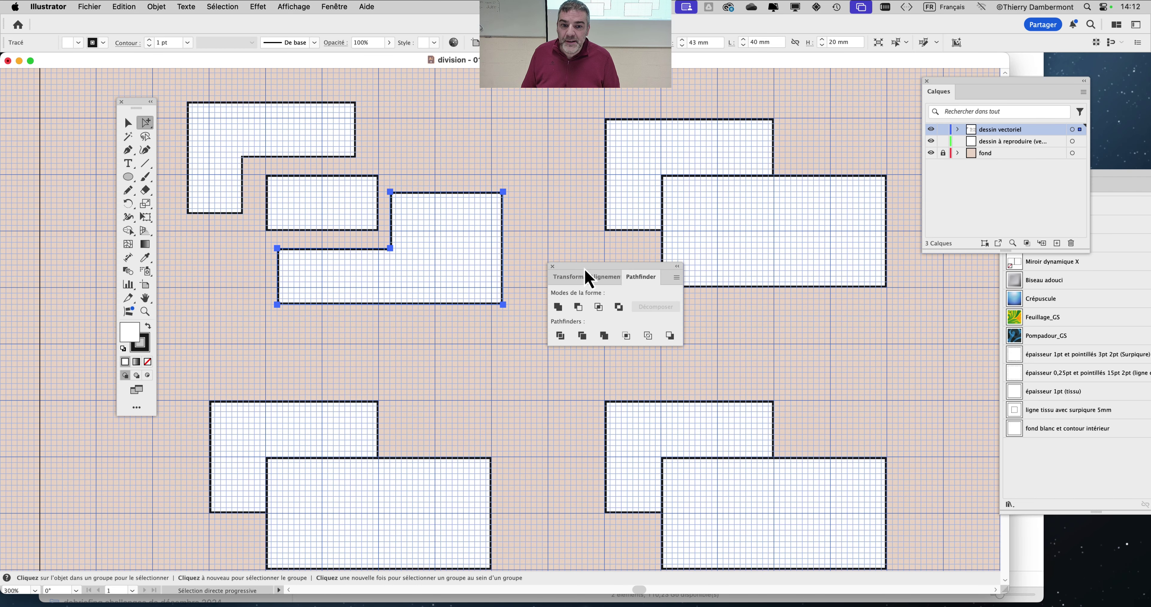
# - Move the floating Pathfinder window and toolbox away from the divided pieces and deselect everything
pyautogui.moveTo(578, 274); pyautogui.dragTo(574, 151)
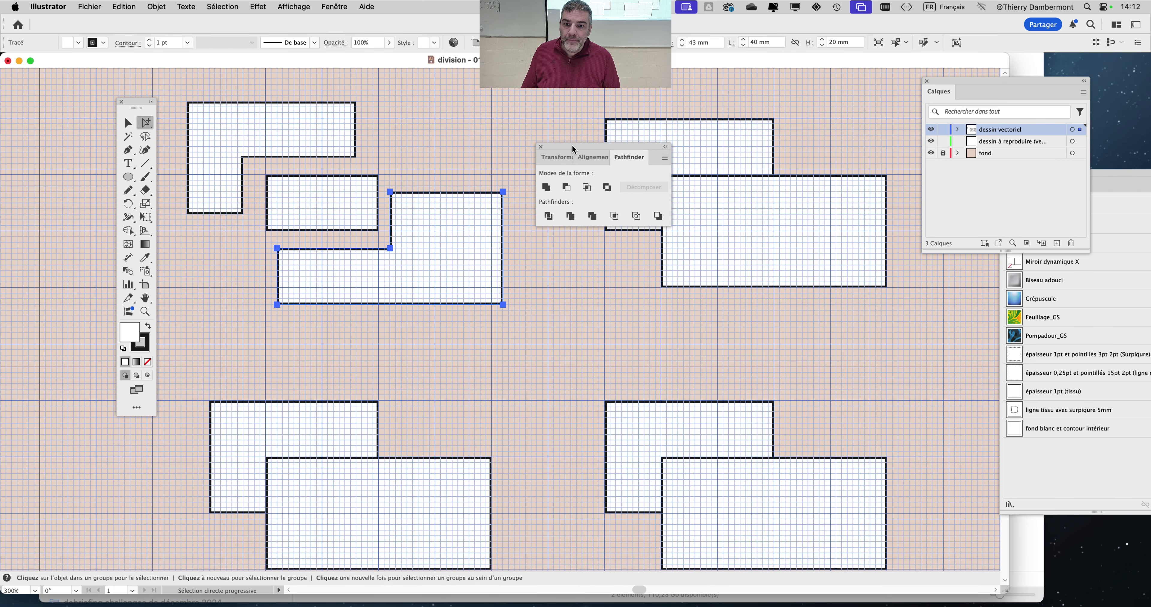
pyautogui.moveTo(136, 102); pyautogui.dragTo(80, 89)
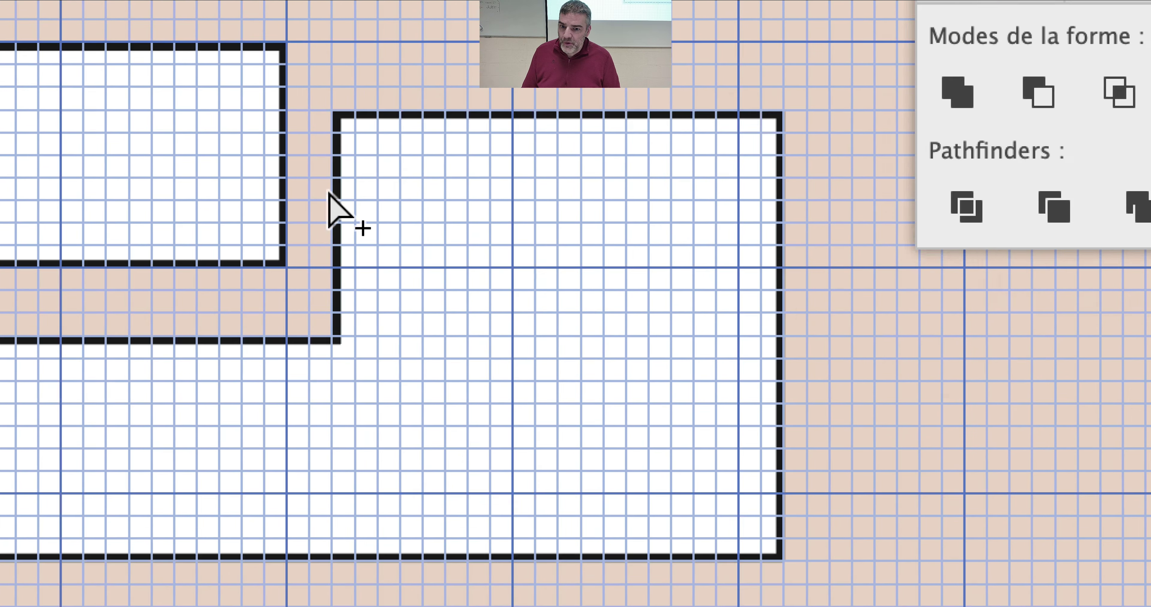
pyautogui.click(330, 195)
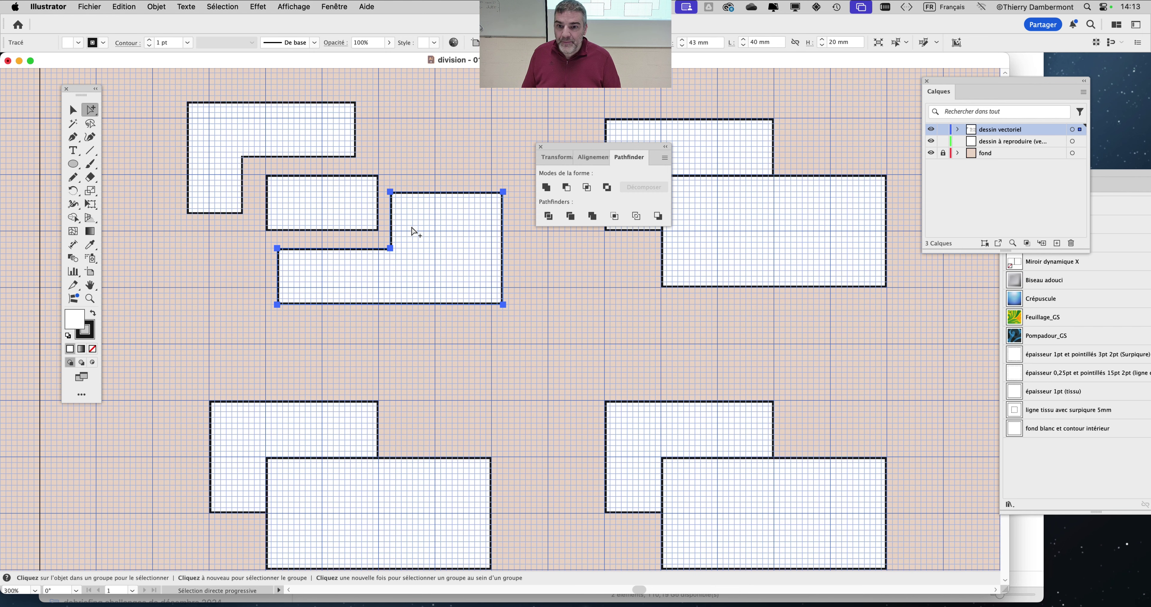
pyautogui.click(419, 154)
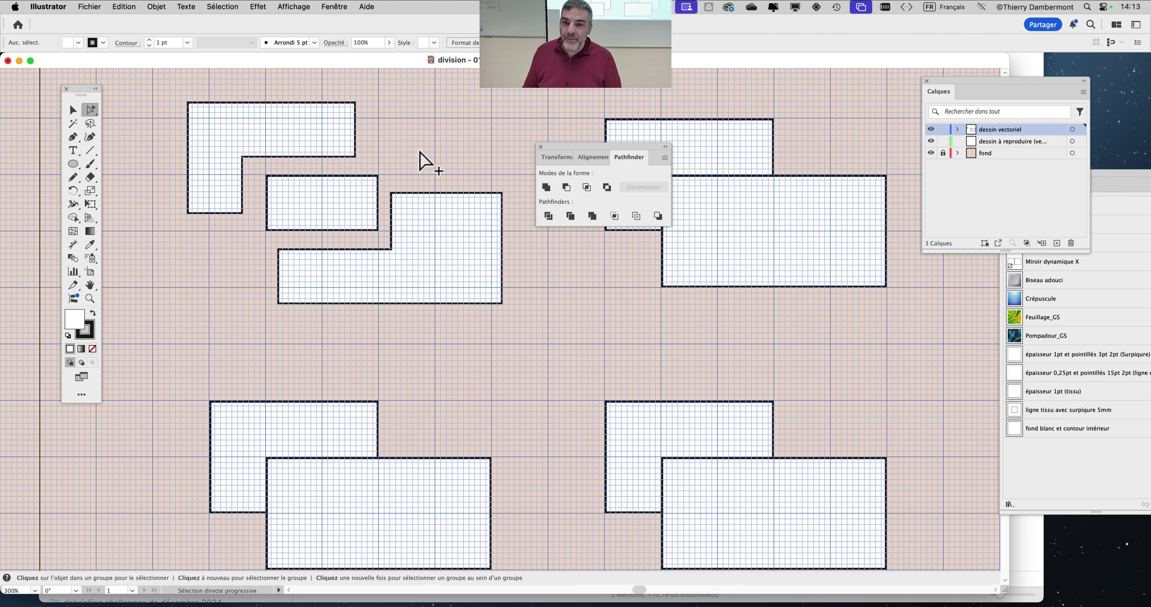
# - Select the lower-left rectangle pair and subtract its front rectangle from the back one using the Pathfinder shape mode
pyautogui.moveTo(614, 157); pyautogui.dragTo(382, 108)
pyautogui.moveTo(424, 344); pyautogui.dragTo(375, 198)
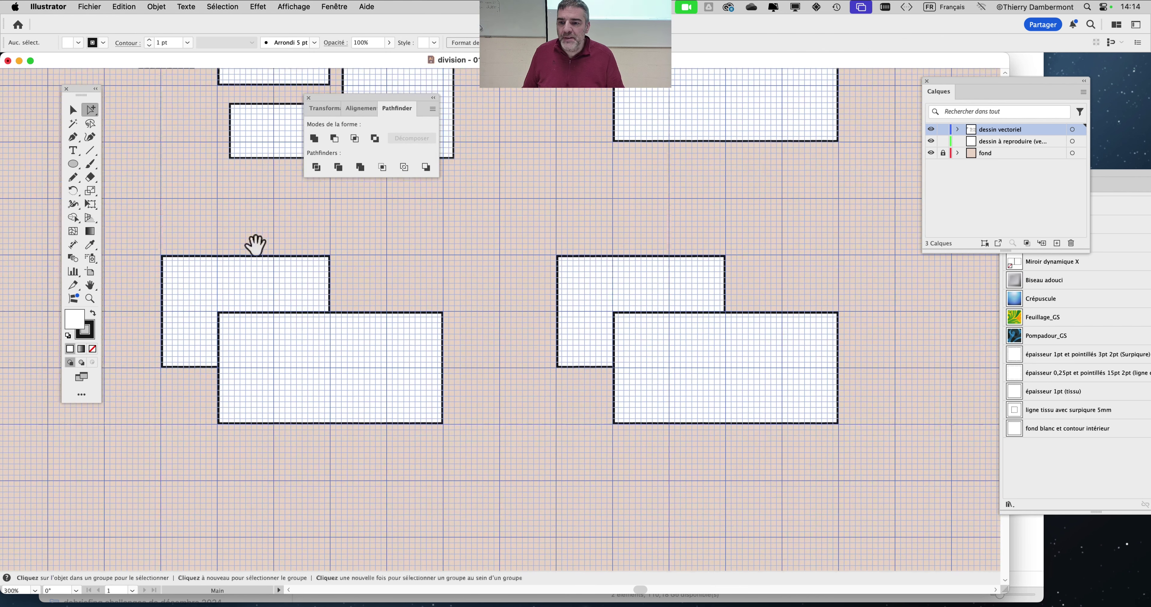
pyautogui.click(73, 110)
pyautogui.moveTo(204, 232); pyautogui.dragTo(344, 363)
pyautogui.scroll(1, 242, 329)
pyautogui.hscroll(-3, 285, 313)
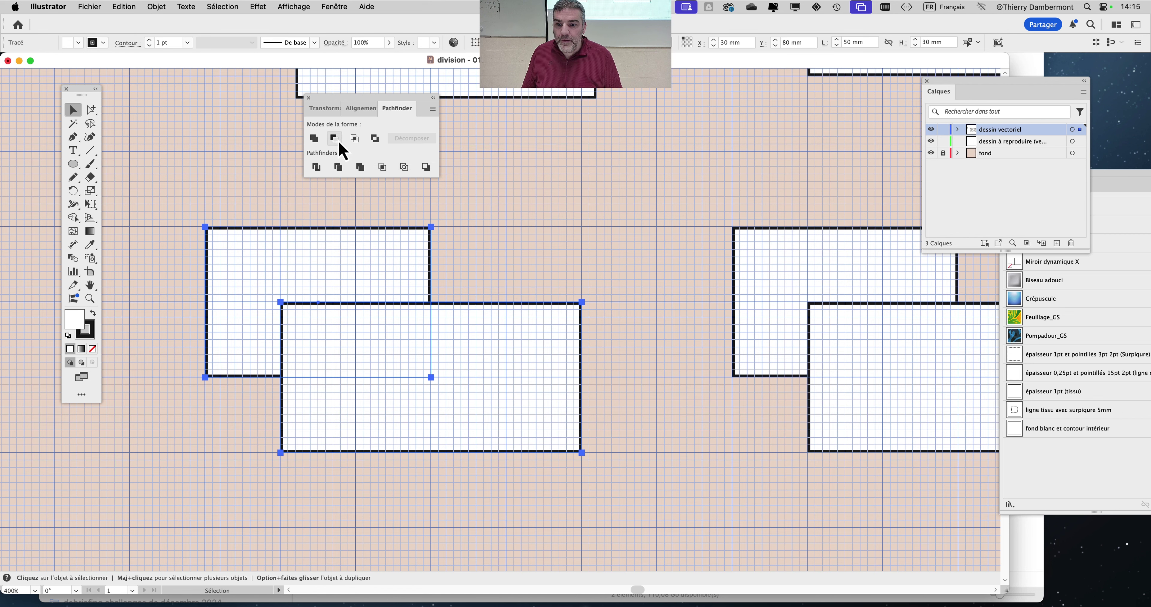
pyautogui.click(339, 143)
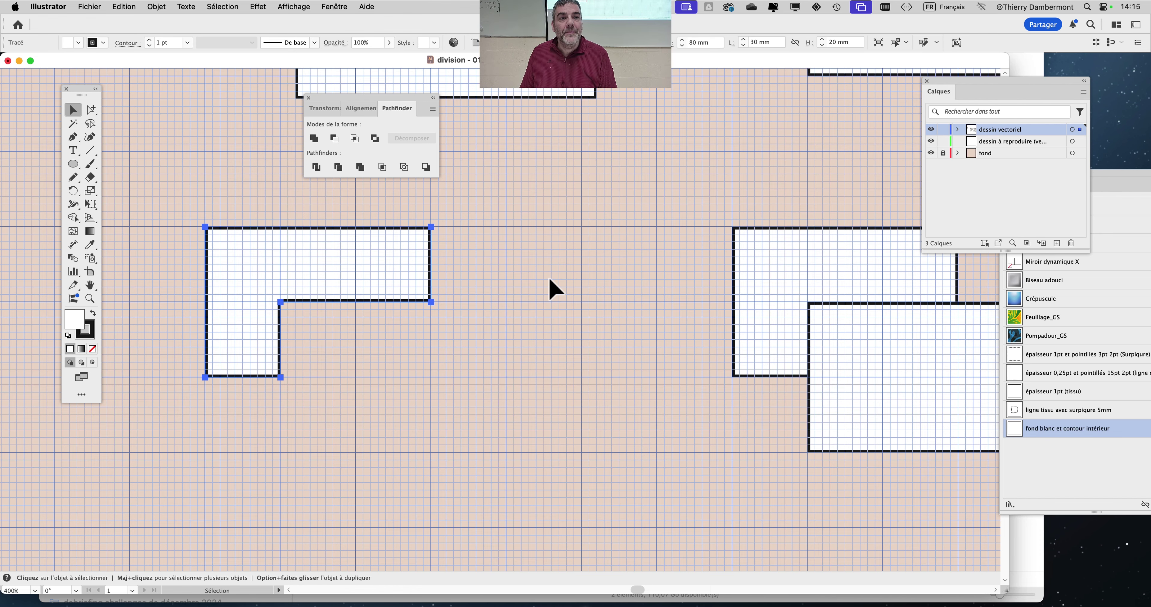
# - Select the lower-right rectangle pair and subtract its front rectangle as an editable compound shape with the Pathfinder Subtract mode
pyautogui.moveTo(665, 243); pyautogui.dragTo(527, 270)
pyautogui.scroll(-2, 530, 273)
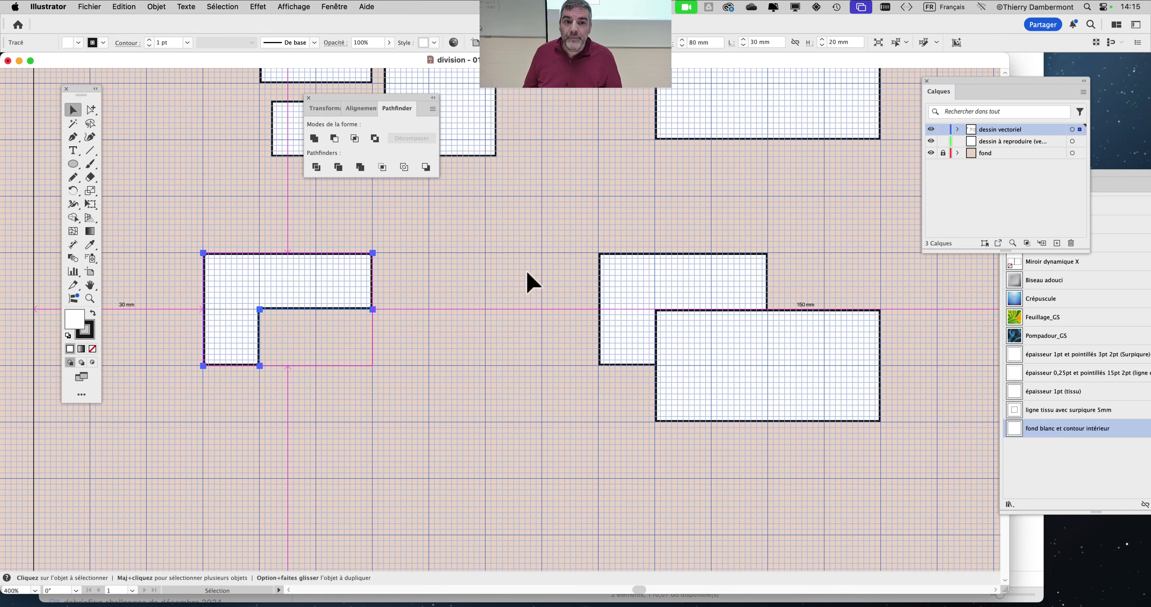
pyautogui.moveTo(579, 294); pyautogui.dragTo(425, 270)
pyautogui.click(578, 352)
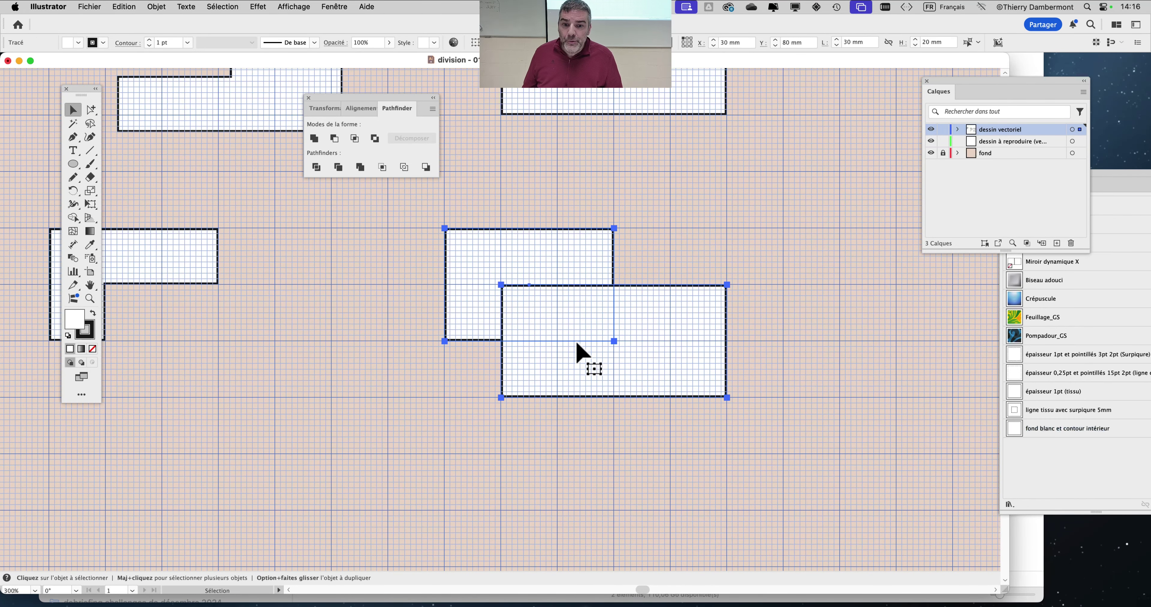
pyautogui.moveTo(364, 110); pyautogui.dragTo(712, 188)
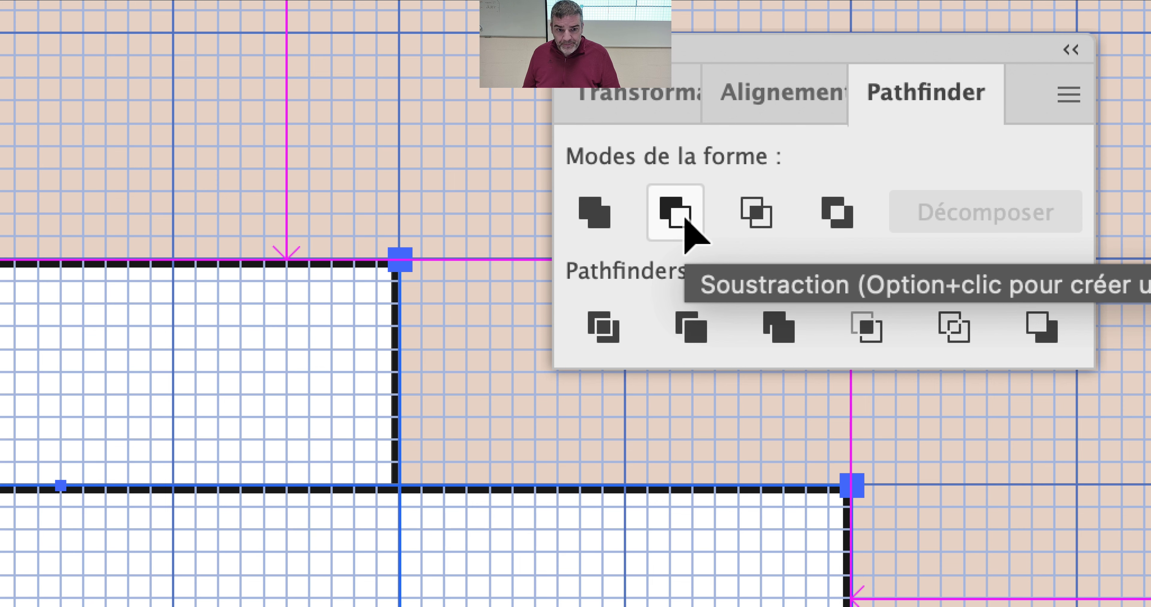
pyautogui.keyDown('alt'); pyautogui.click(684, 219); pyautogui.keyUp('alt')
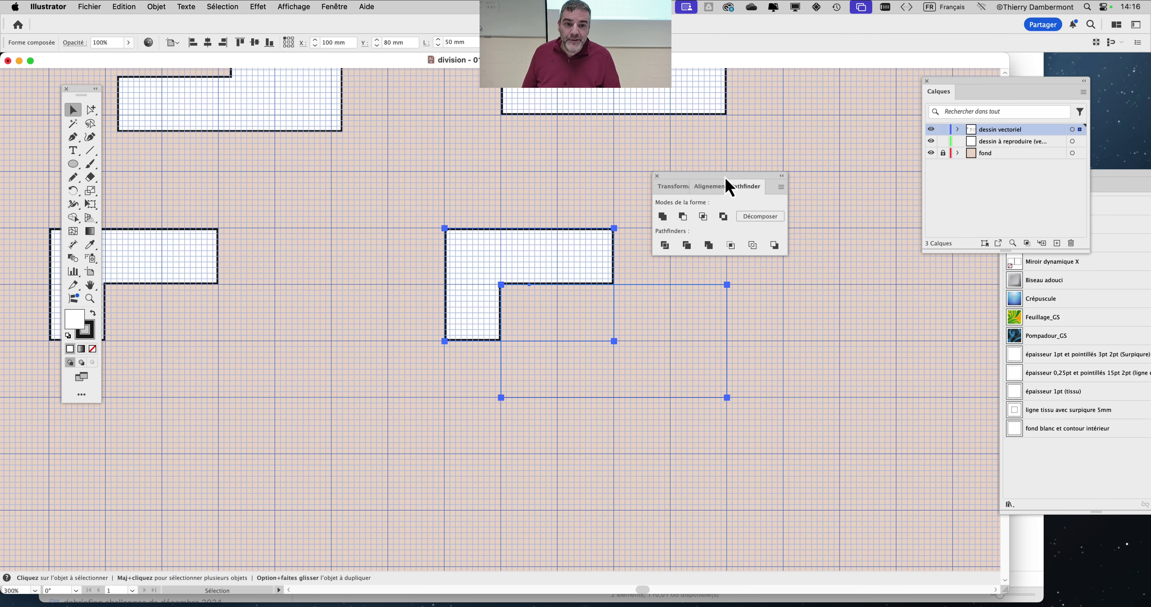
# - Move the Pathfinder window clear of both L-shapes and bring the floating toolbox next to the compound shape
pyautogui.moveTo(724, 176); pyautogui.dragTo(793, 136)
pyautogui.hscroll(-5, 571, 257)
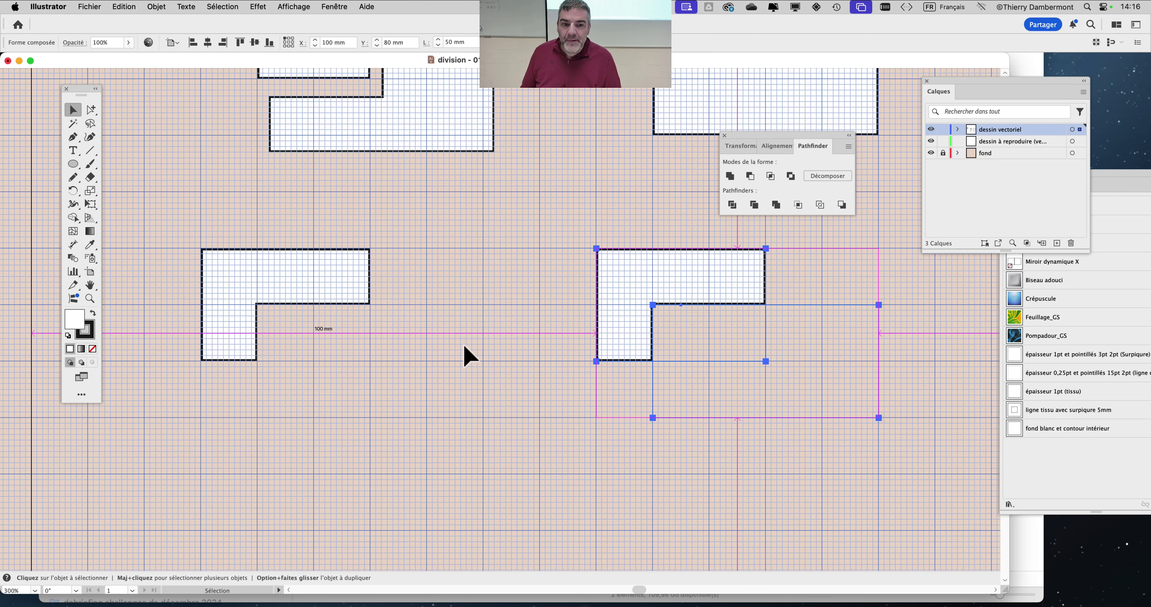
pyautogui.scroll(-2, 514, 339)
pyautogui.hscroll(1, 514, 338)
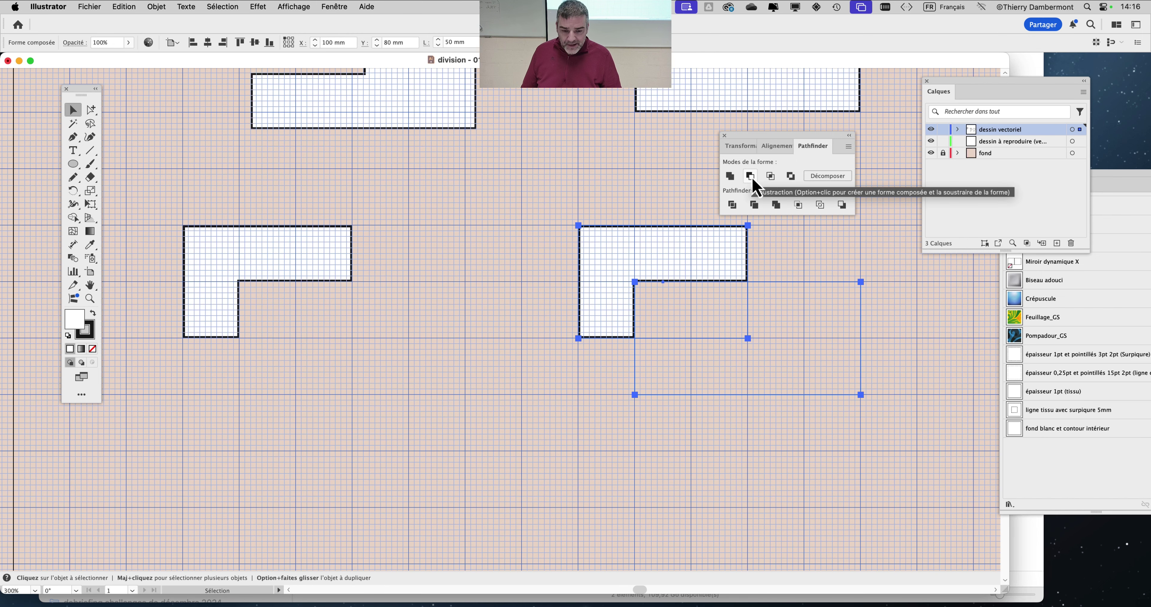
pyautogui.moveTo(747, 147); pyautogui.dragTo(325, 171)
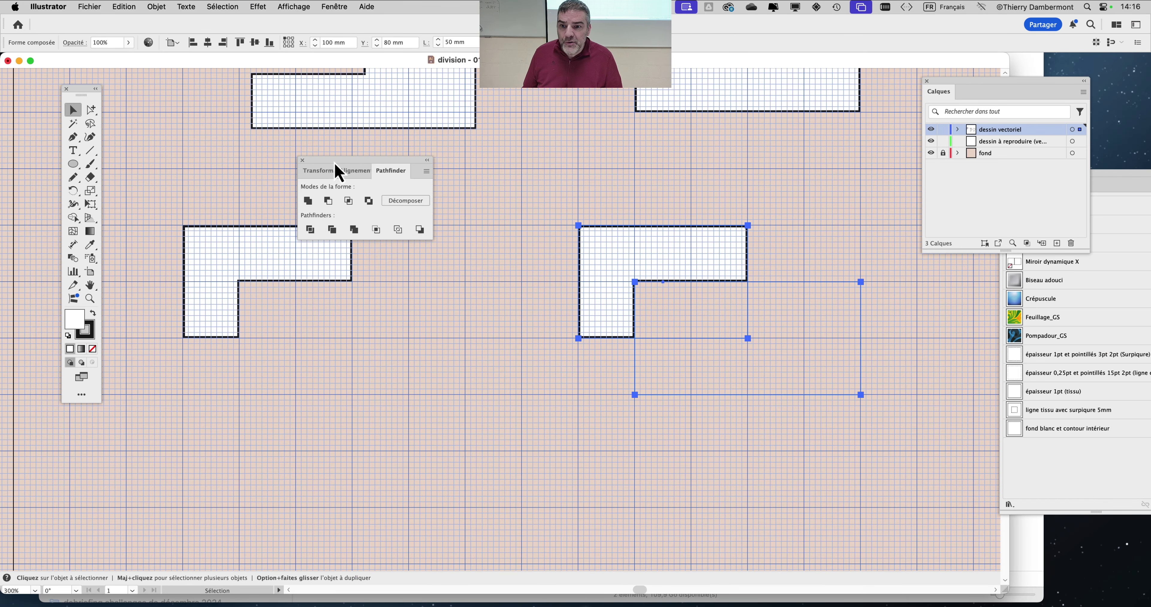
pyautogui.moveTo(336, 165); pyautogui.dragTo(214, 456)
pyautogui.moveTo(80, 96); pyautogui.dragTo(456, 158)
# - Pick out the subtracted rectangle inside the compound shape with the Group Selection tool, and deselect it again
pyautogui.click(464, 170)
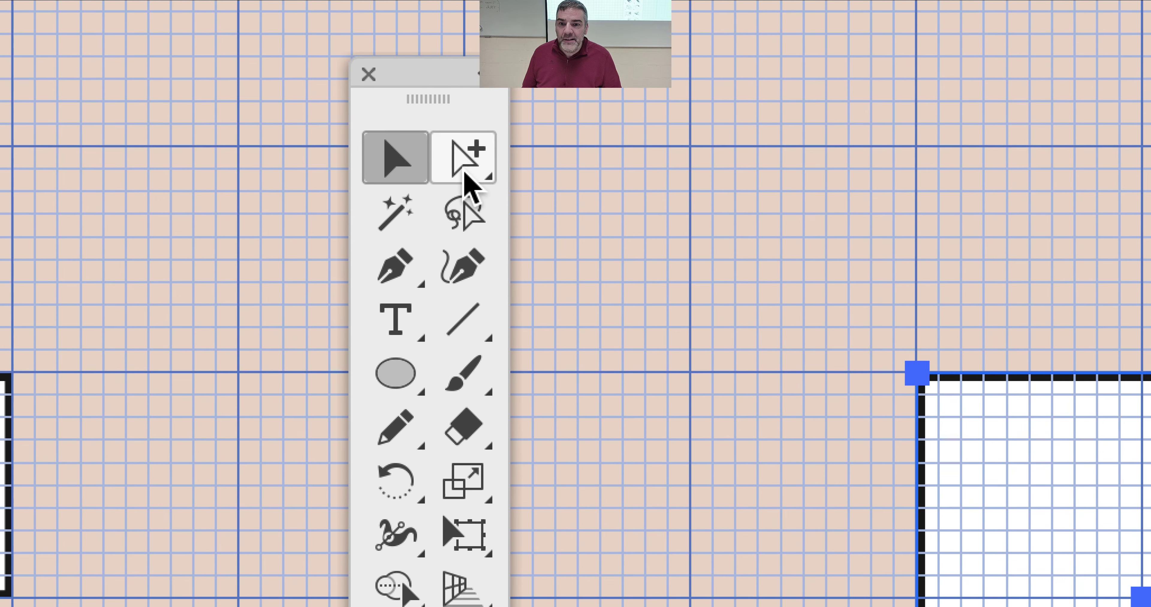
pyautogui.click(464, 173)
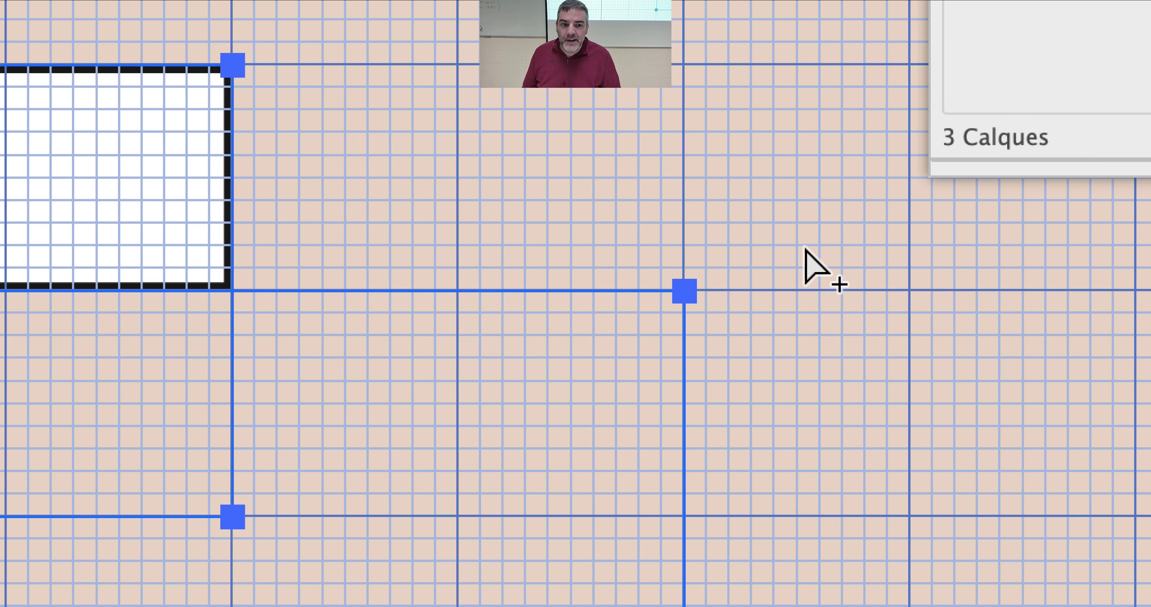
pyautogui.click(889, 407)
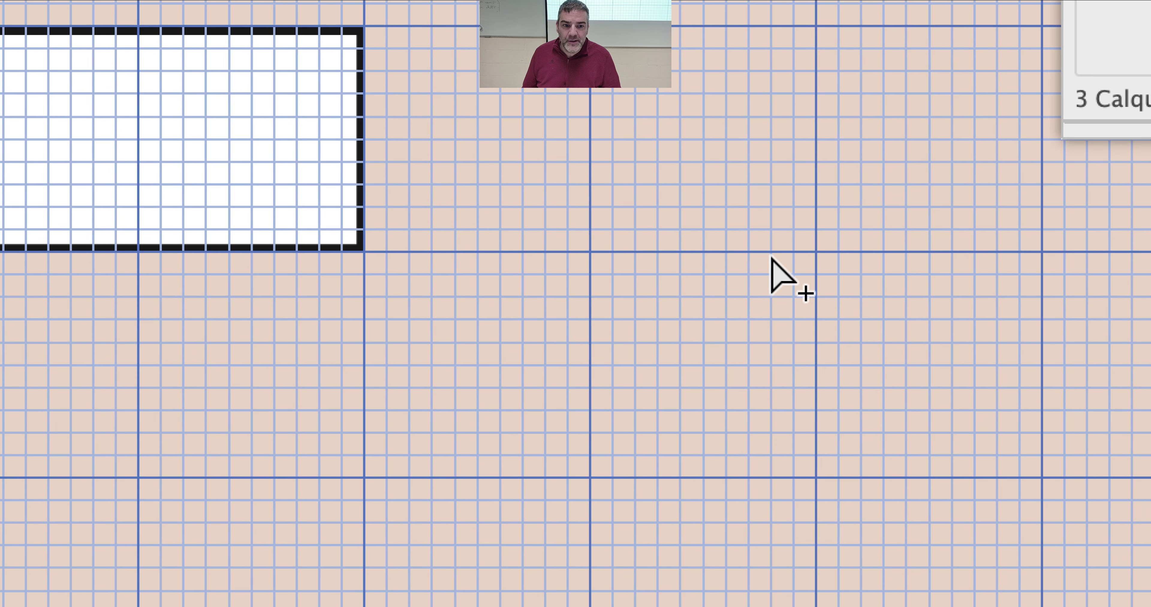
pyautogui.click(772, 258)
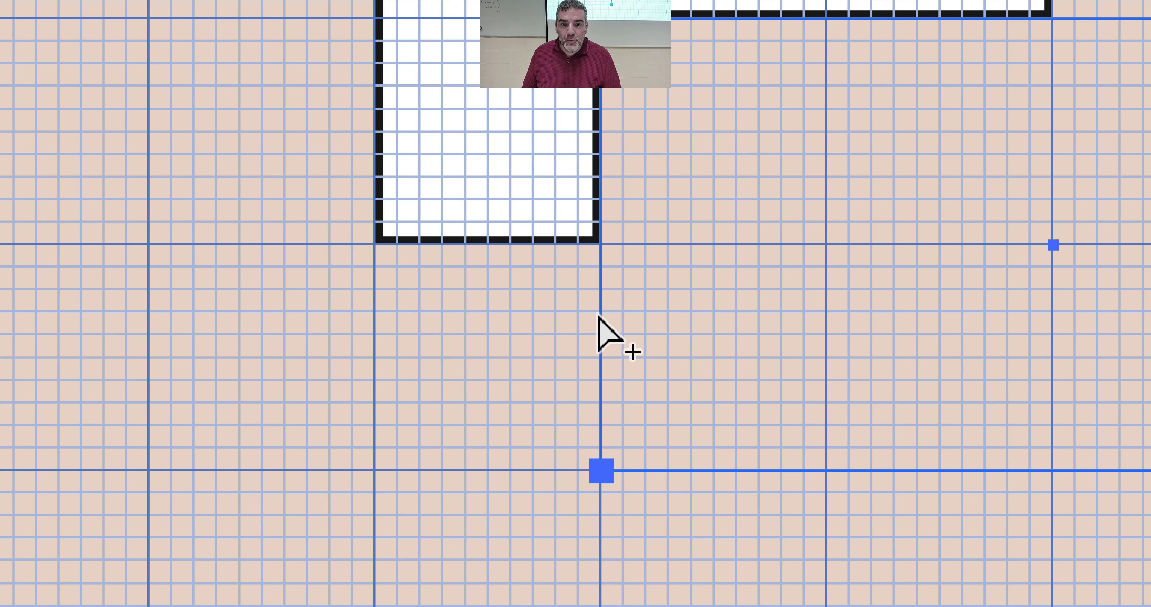
pyautogui.press('v')
pyautogui.click(590, 326)
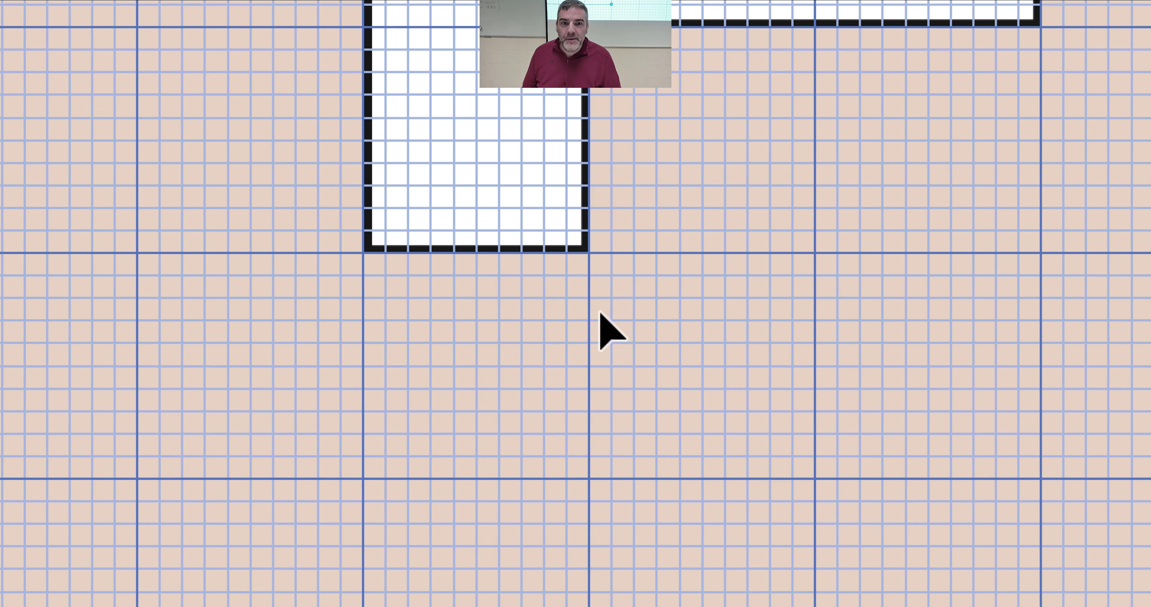
# - Reselect the subtracted rectangle, shift it diagonally away from the back rectangle's lower-left corner to Y 85 mm, and move the toolbox aside
pyautogui.click(616, 310)
pyautogui.moveTo(609, 300); pyautogui.dragTo(628, 373)
pyautogui.scroll(2, 635, 387)
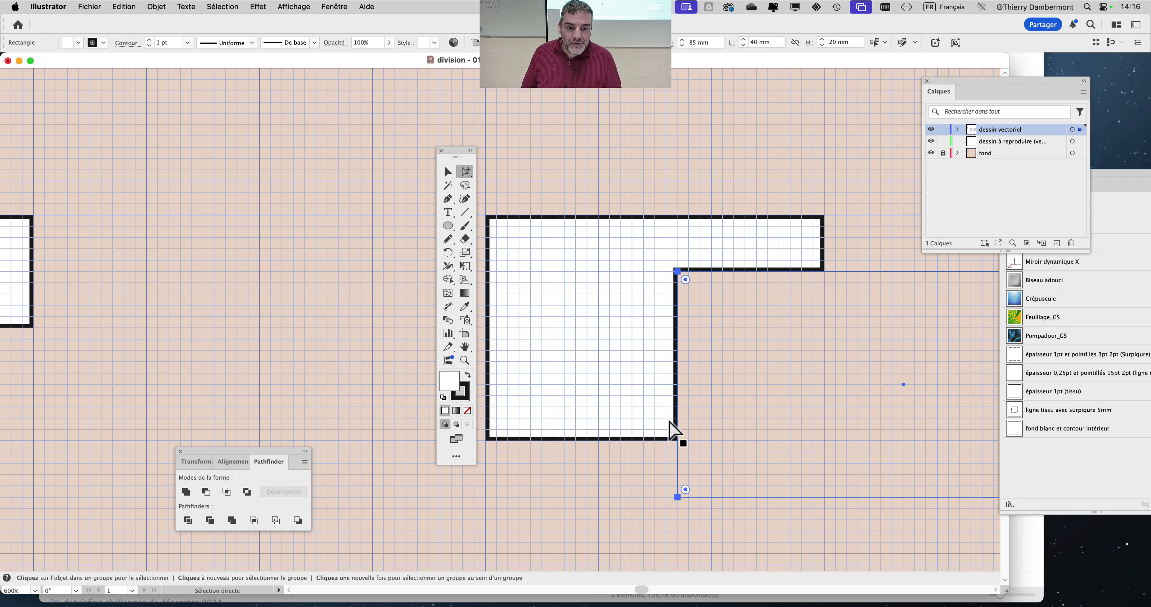
pyautogui.moveTo(463, 157); pyautogui.dragTo(191, 155)
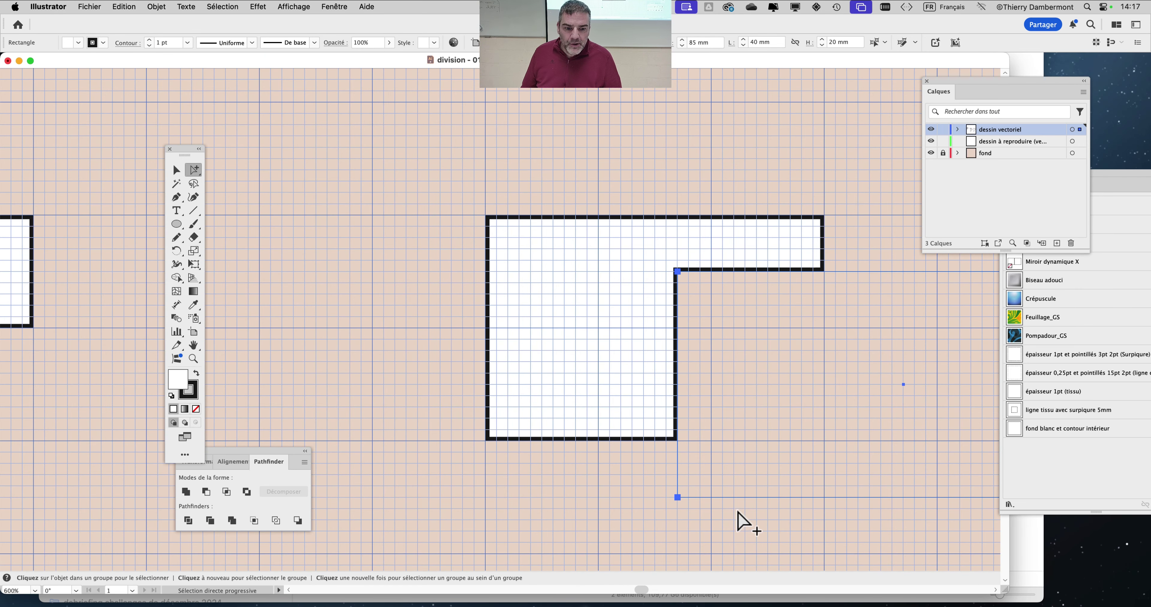
# - Move the subtracted rectangle through several positions over the back rectangle to reshape the cut-out
pyautogui.press('super+z')
pyautogui.press('super+z')
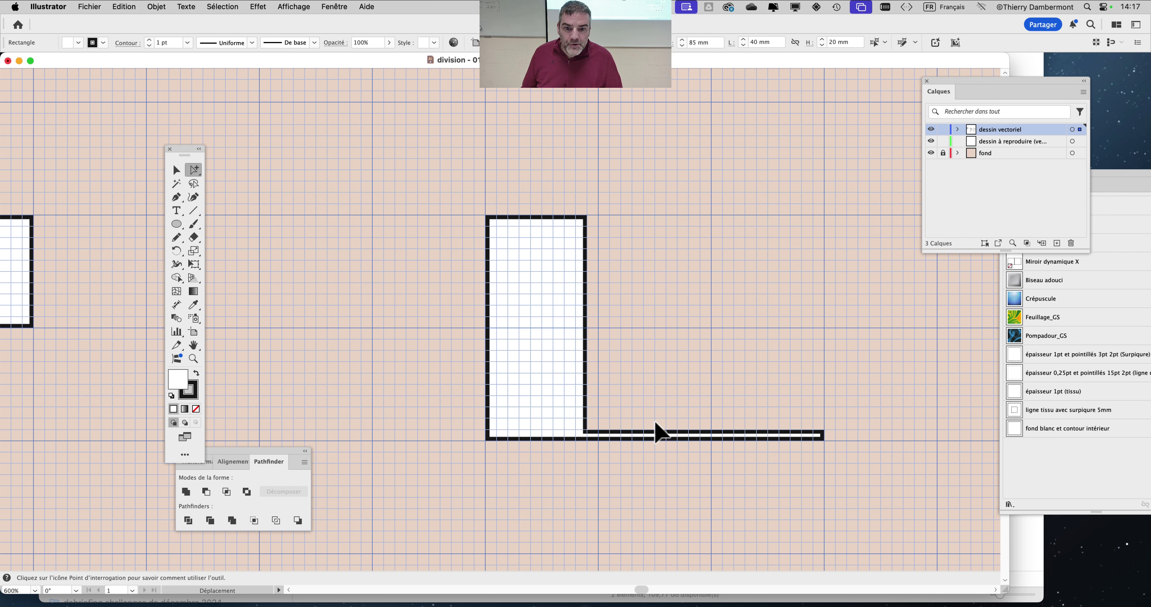
pyautogui.press('super+shift+z')
pyautogui.press('super+z')
pyautogui.press('super+z')
pyautogui.press('super+z')
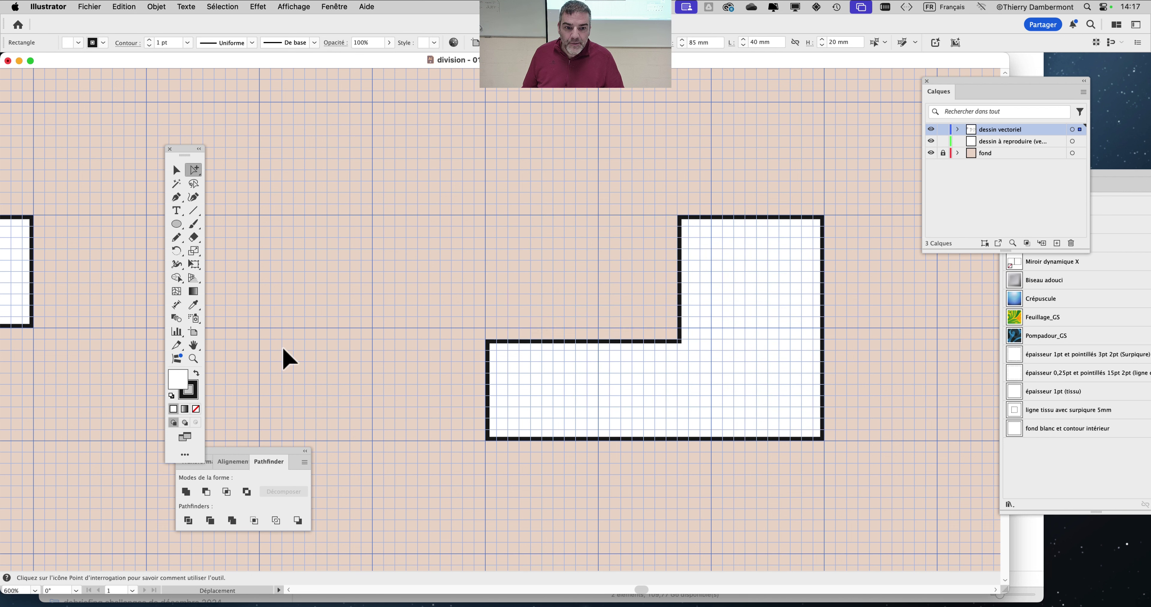
pyautogui.press('super+z')
pyautogui.press('super+z')
pyautogui.press('super+z')
pyautogui.press('super+z')
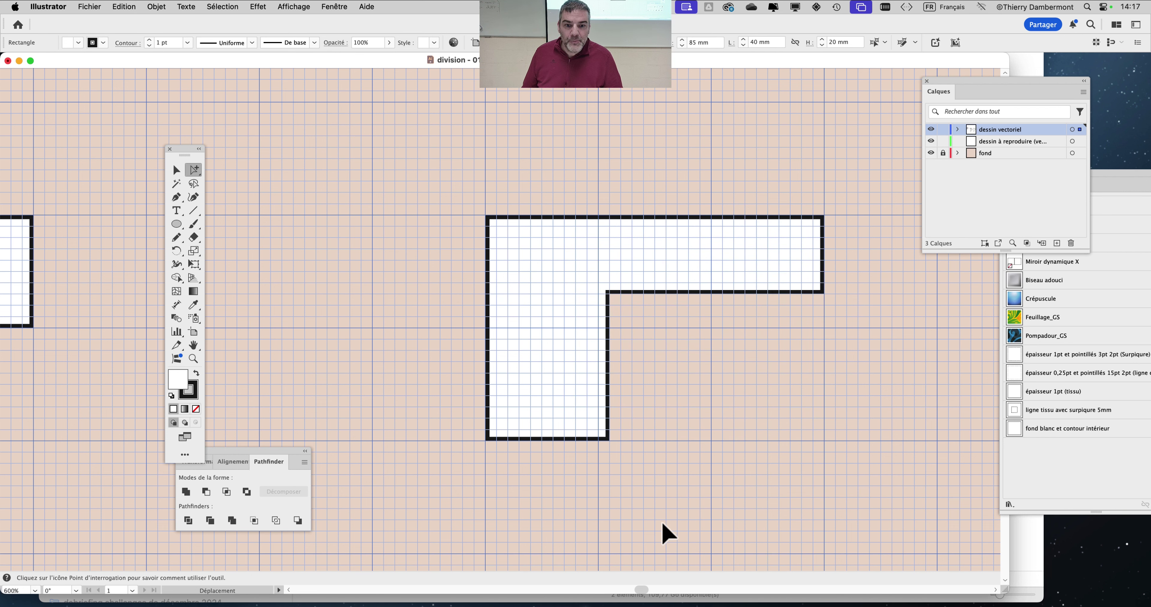
pyautogui.press('super+z')
pyautogui.press('super+z')
pyautogui.scroll(-2, 698, 467)
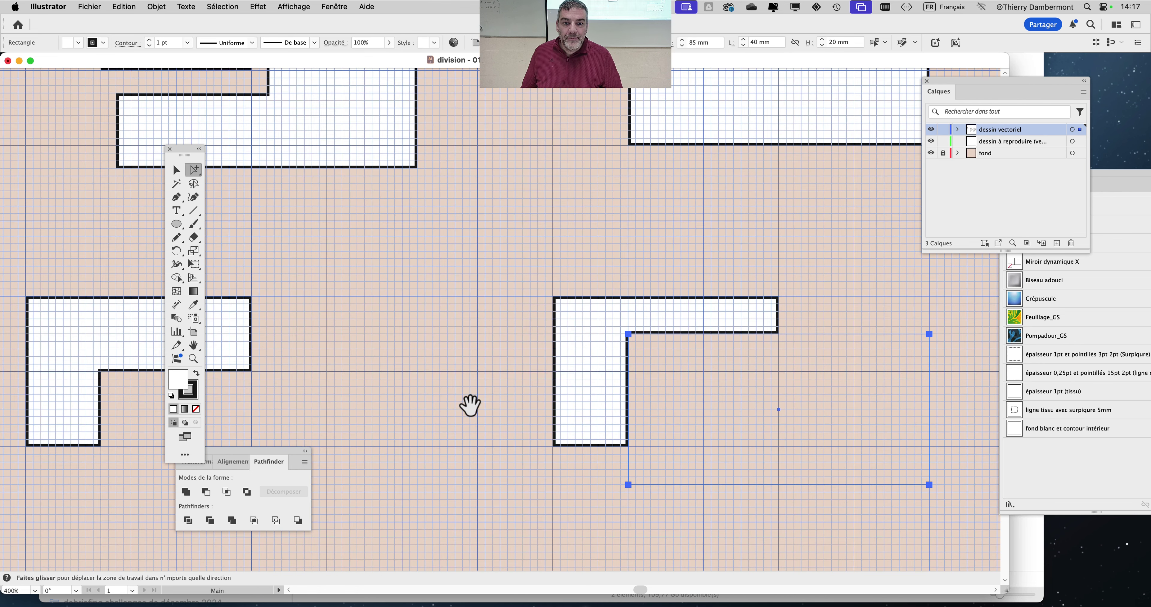
# - Move the subtracted rectangle over the back rectangle's lower-left corner at Y 90 mm and deselect everything
pyautogui.scroll(-3, 470, 406)
pyautogui.hscroll(2, 470, 406)
pyautogui.press('super+z')
pyautogui.press('super+z')
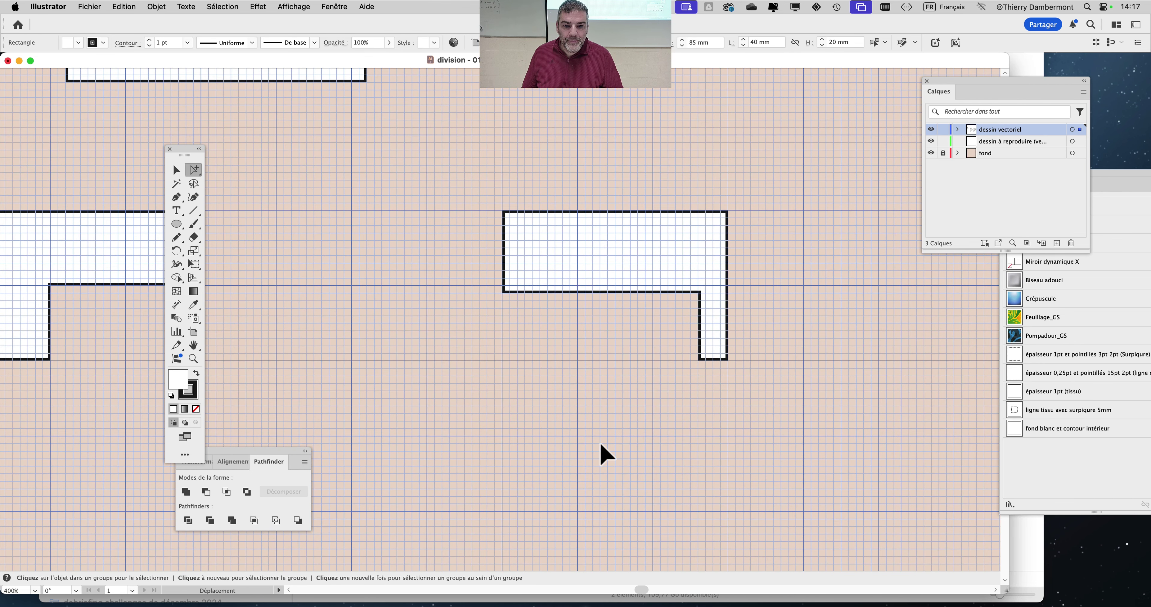
pyautogui.press('super+z')
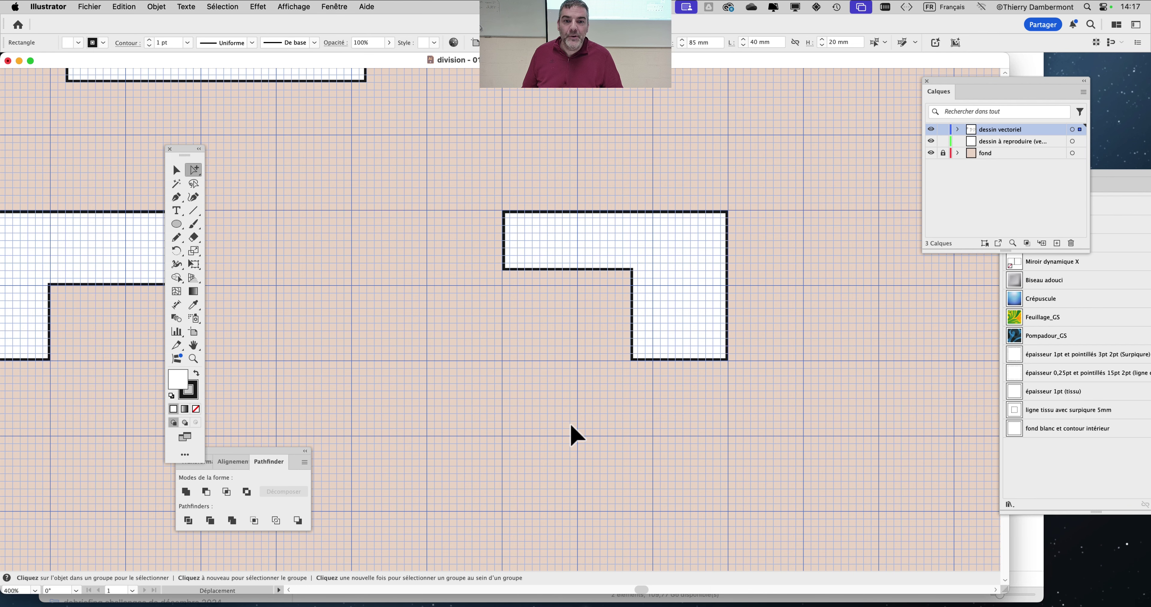
pyautogui.press('super+z')
pyautogui.press('super+z')
pyautogui.press('super+z')
pyautogui.scroll(-1, 648, 482)
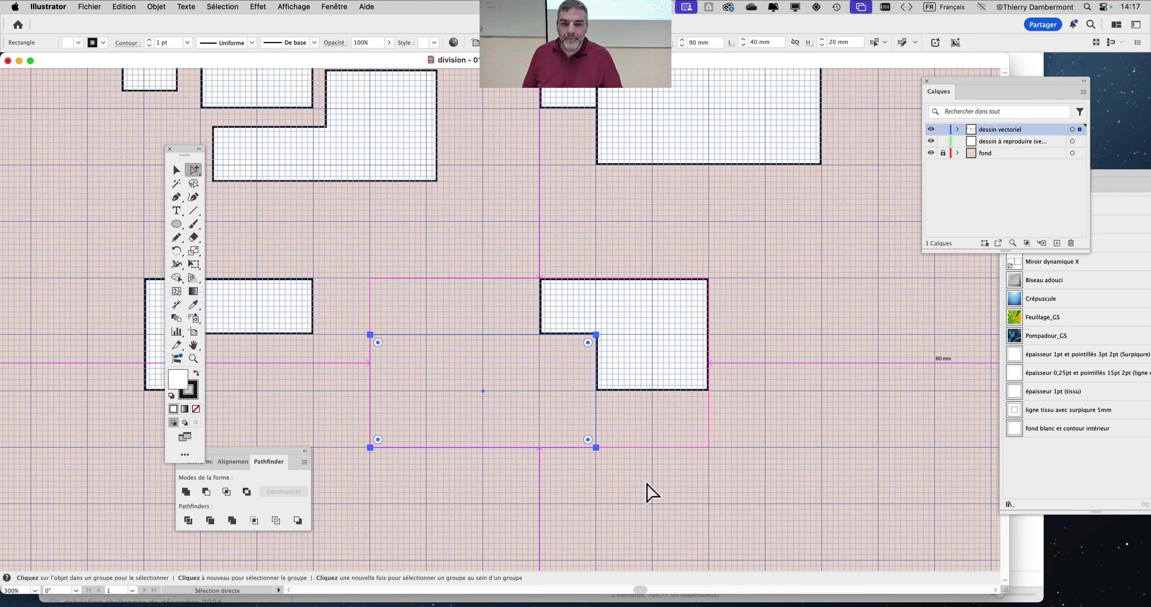
pyautogui.scroll(-1, 629, 483)
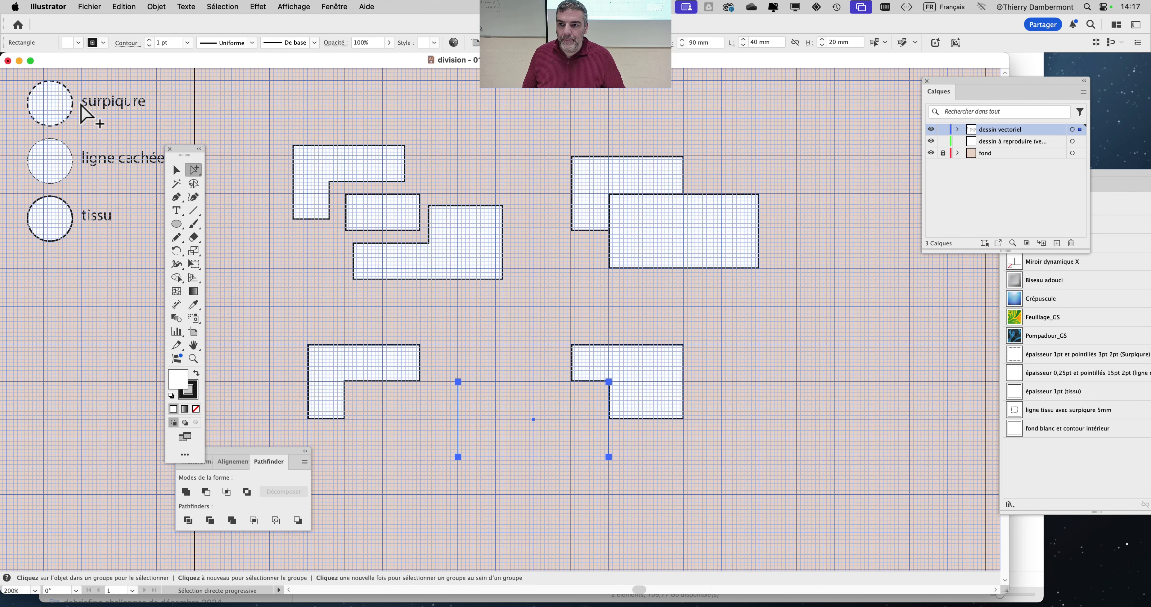
pyautogui.click(176, 170)
pyautogui.click(512, 352)
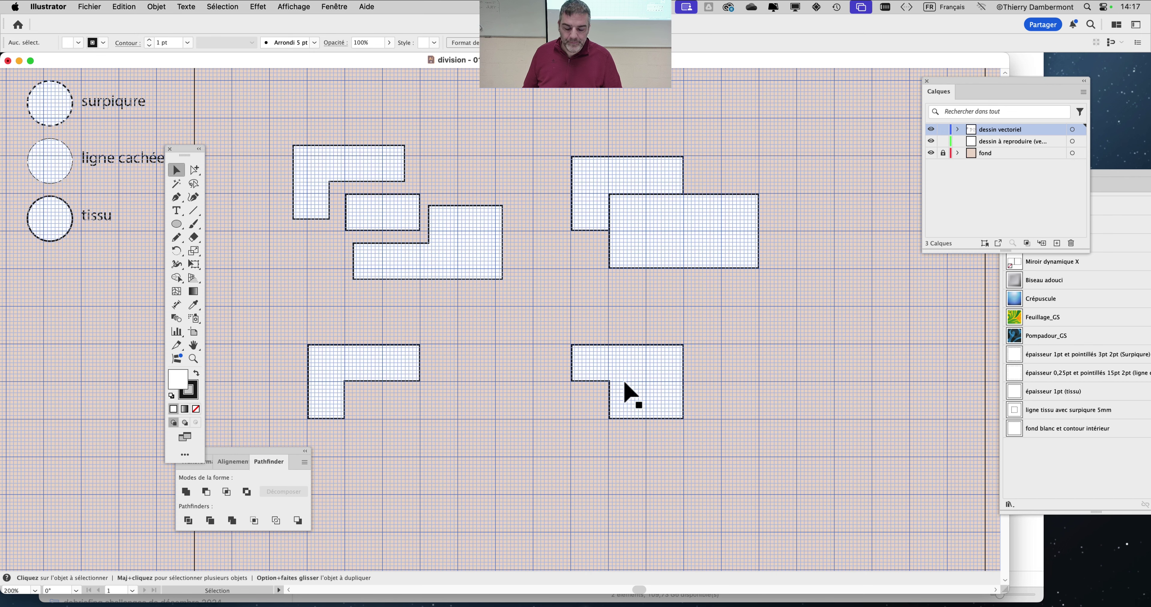
# - Draw a circle about 48 mm in diameter below the lower-left L-shape and duplicate it horizontally so the two overlap
pyautogui.scroll(-5, 493, 337)
pyautogui.hscroll(-1, 494, 336)
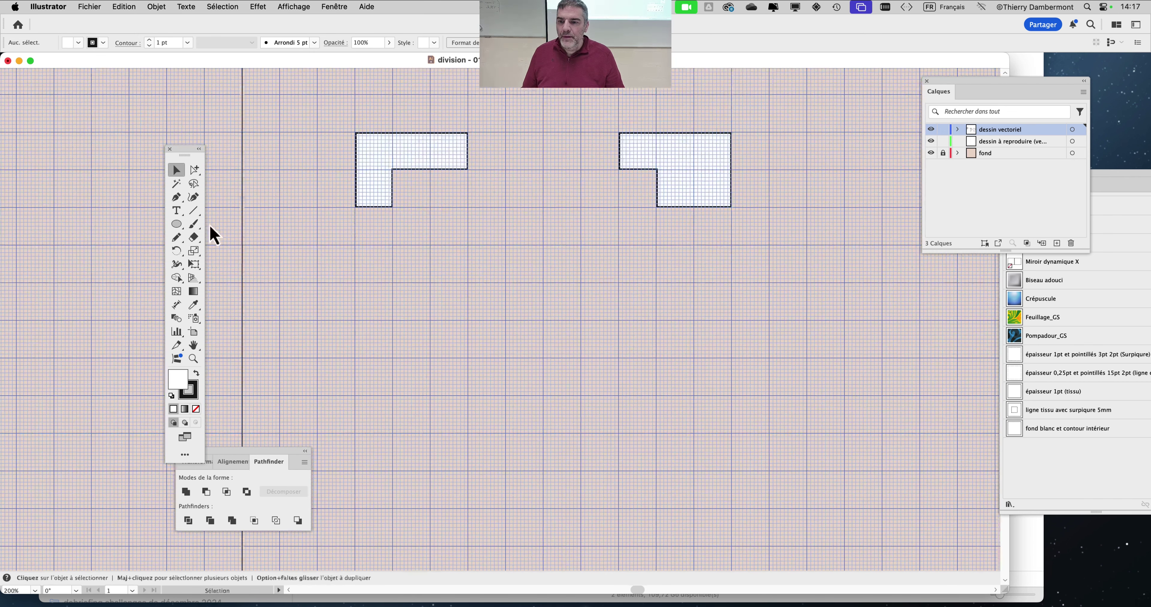
pyautogui.click(176, 224)
pyautogui.moveTo(408, 324); pyautogui.dragTo(497, 398)
pyautogui.click(175, 170)
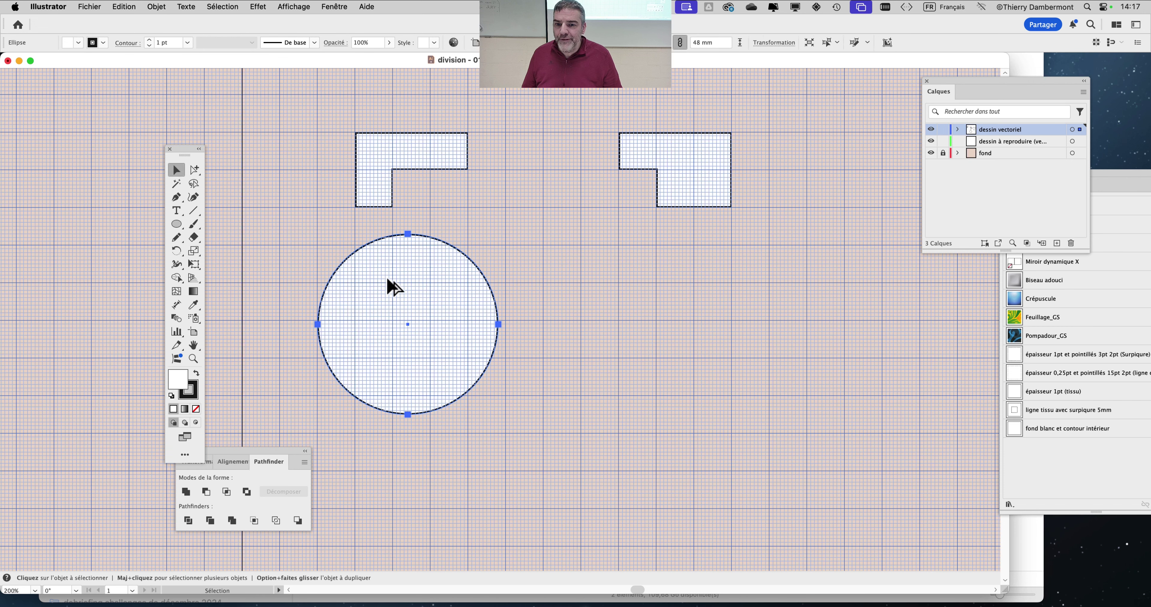
pyautogui.moveTo(367, 249); pyautogui.dragTo(424, 249)
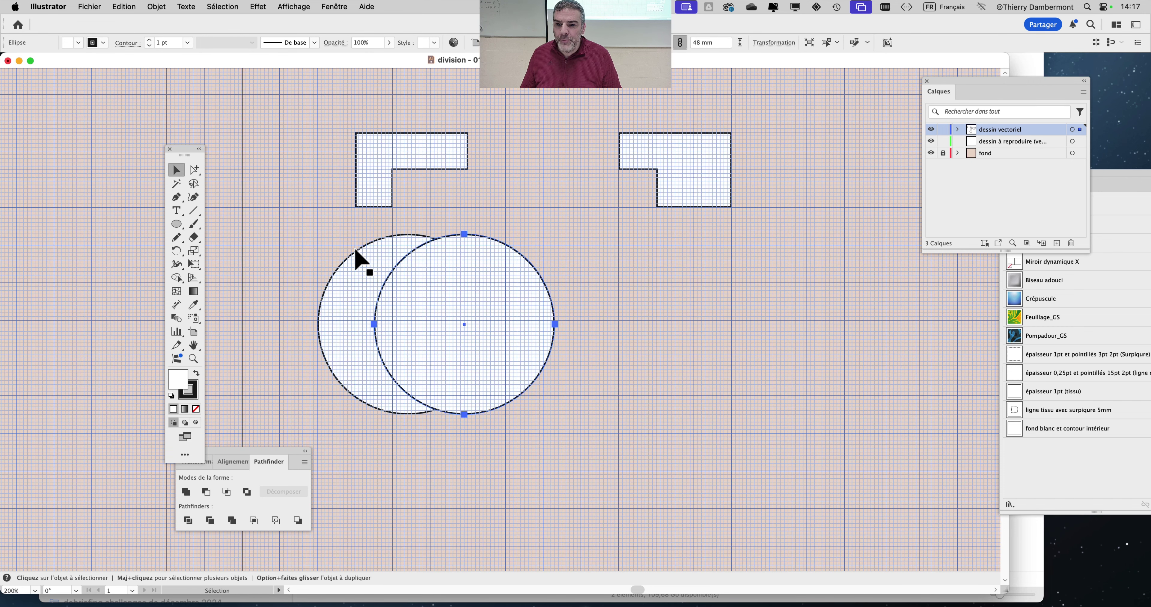
# - Select both circles, subtract the front one as an editable compound shape, and move the Pathfinder window away from the crescent
pyautogui.click(302, 252)
pyautogui.moveTo(302, 252); pyautogui.dragTo(430, 339)
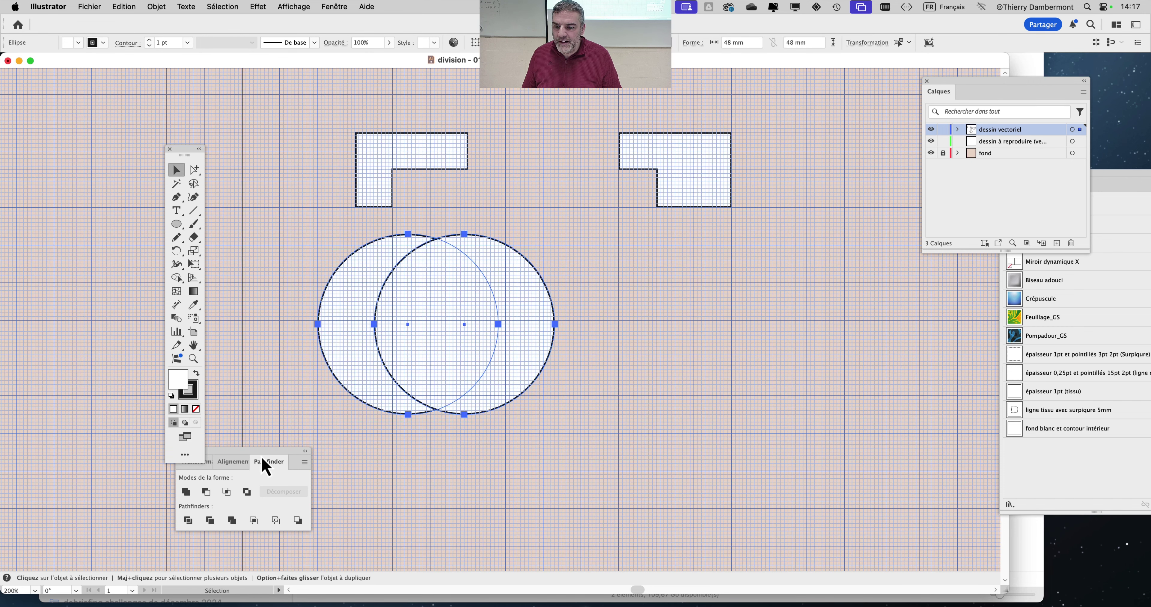
pyautogui.moveTo(266, 466); pyautogui.dragTo(668, 277)
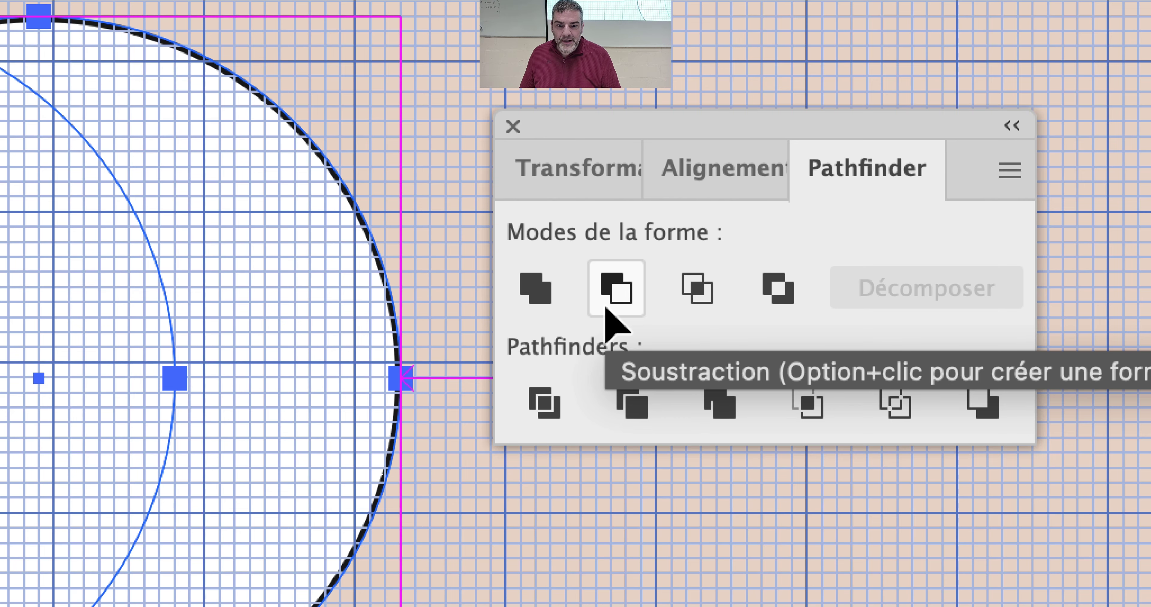
pyautogui.click(606, 307)
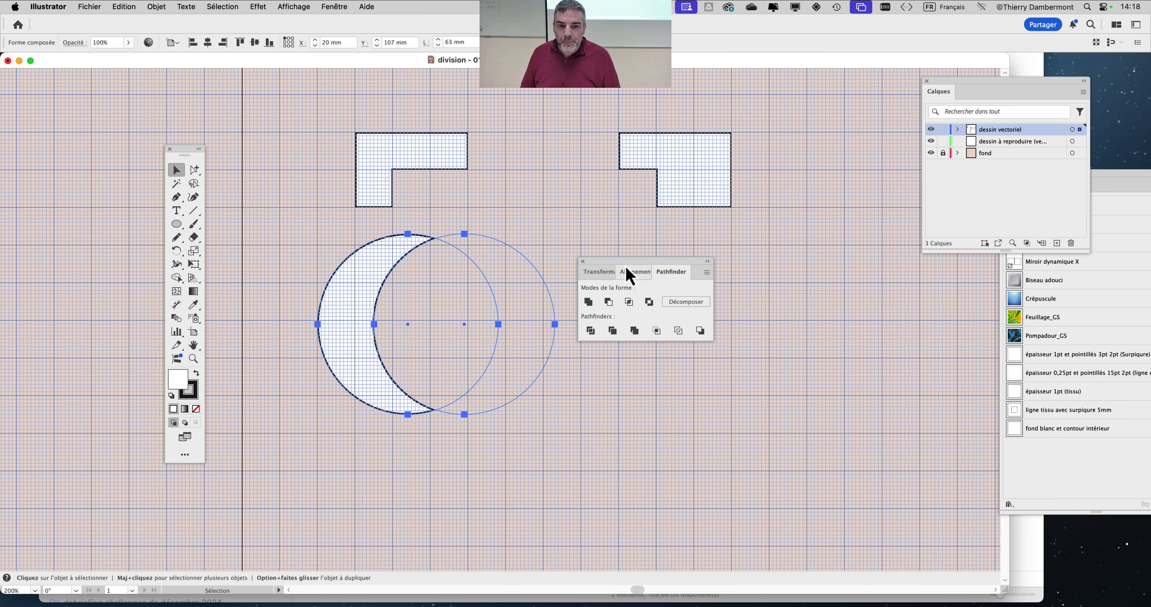
pyautogui.moveTo(630, 276); pyautogui.dragTo(738, 268)
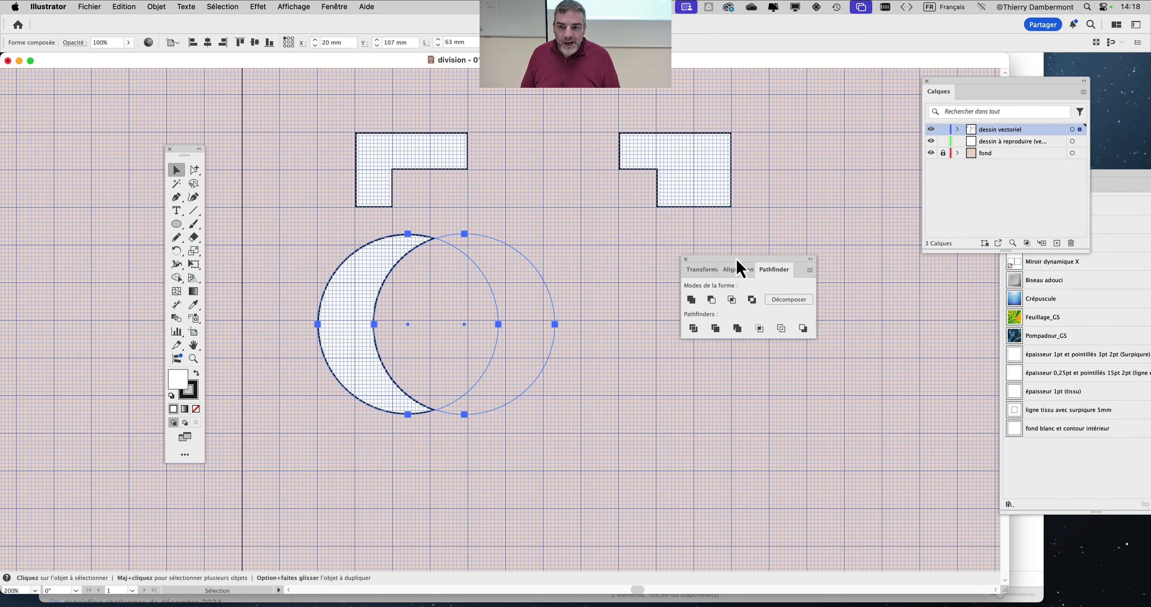
# - Pick out the crescent's subtracted circle with the Group Selection tool, and deselect it again
pyautogui.click(194, 170)
pyautogui.click(499, 219)
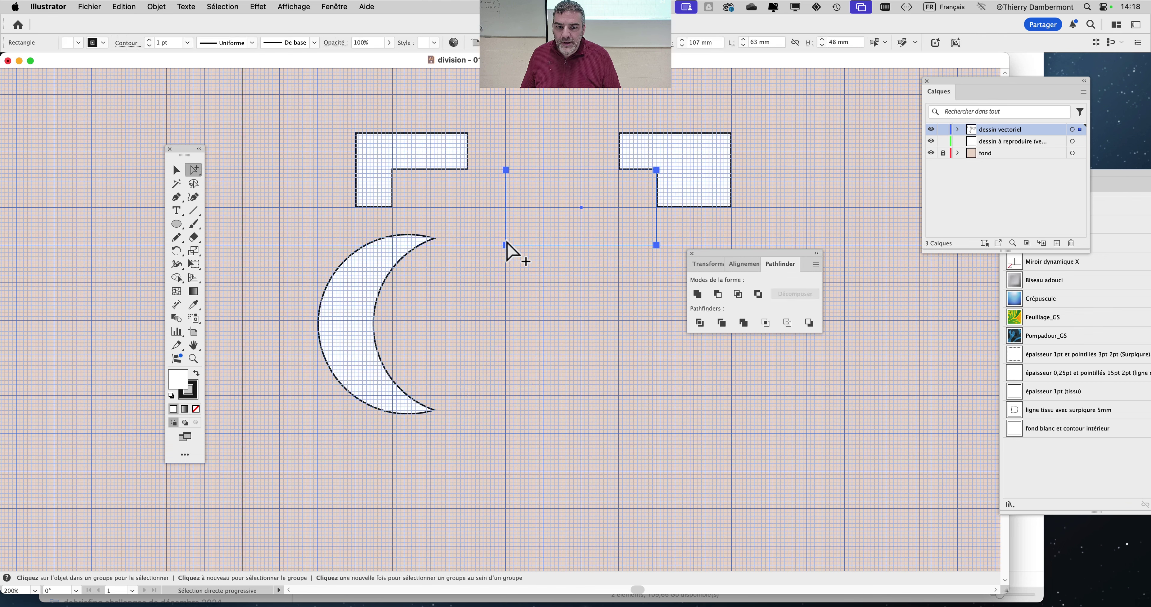
pyautogui.click(466, 239)
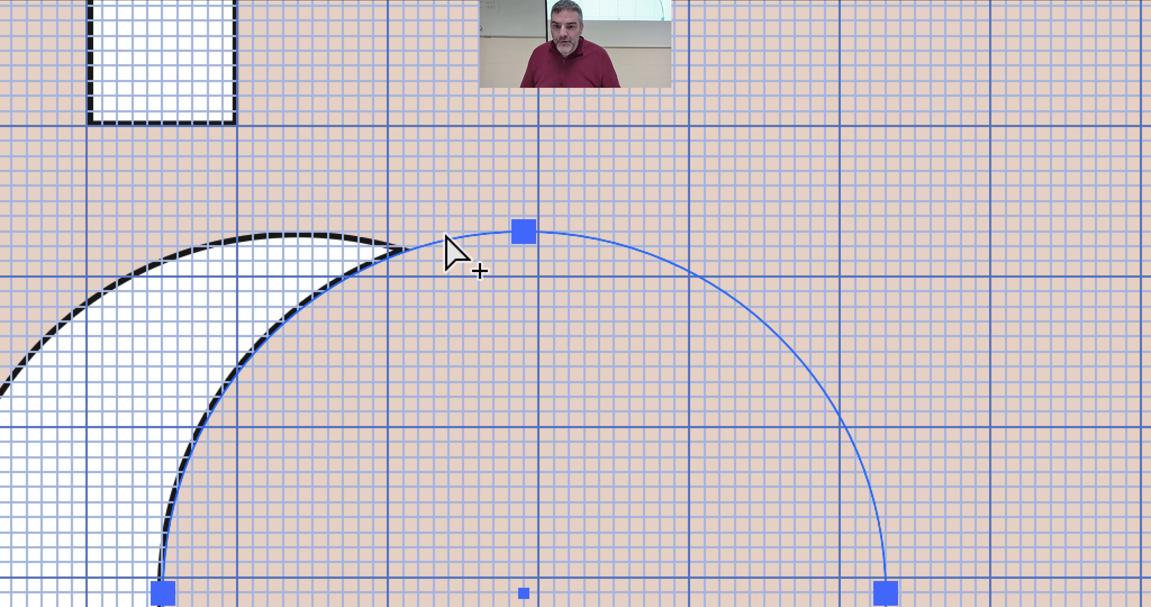
pyautogui.press('v')
pyautogui.hotkey('ctrl', 'shift', 'a')
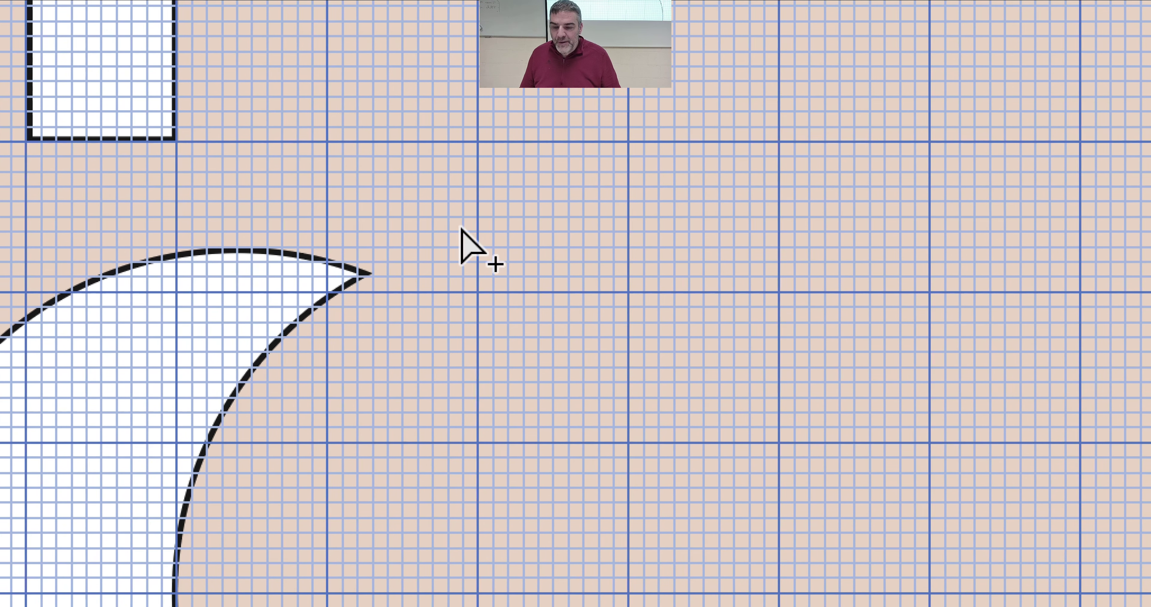
# - Reselect the subtracted circle, shift it toward the crescent's outer edge to thin the crescent, and return to the Selection tool
pyautogui.click(544, 226)
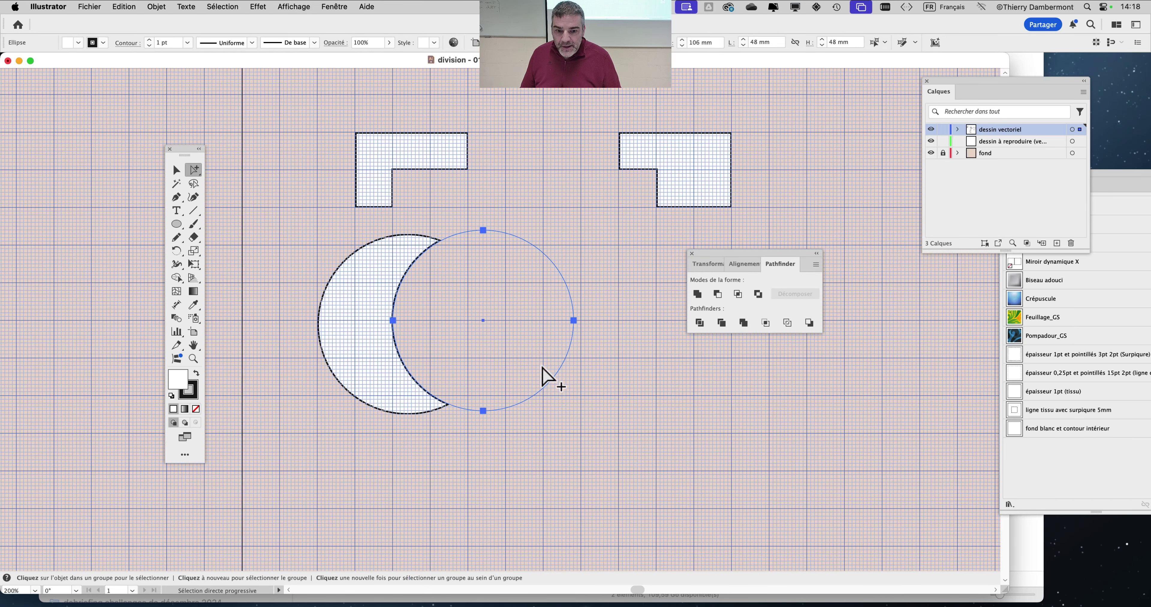
pyautogui.moveTo(550, 383); pyautogui.dragTo(512, 392)
pyautogui.click(179, 170)
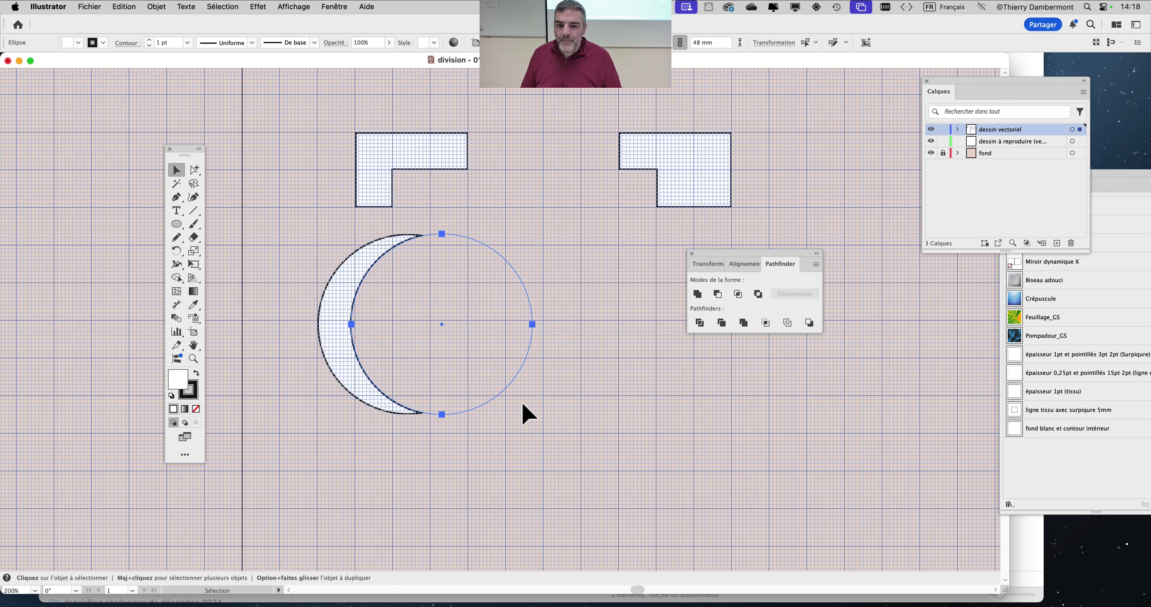
# - Move the crescent outside the artboard's left edge and shift the tools palette away from it
pyautogui.press('Delete')
pyautogui.moveTo(384, 273); pyautogui.dragTo(70, 258)
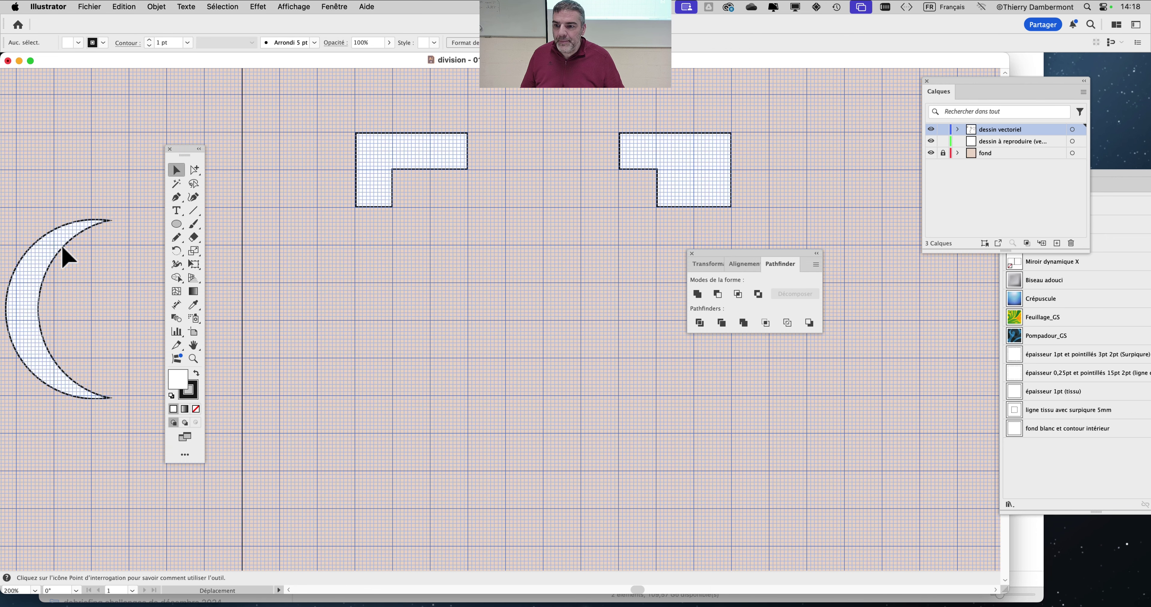
pyautogui.click(421, 403)
pyautogui.moveTo(185, 151); pyautogui.dragTo(222, 103)
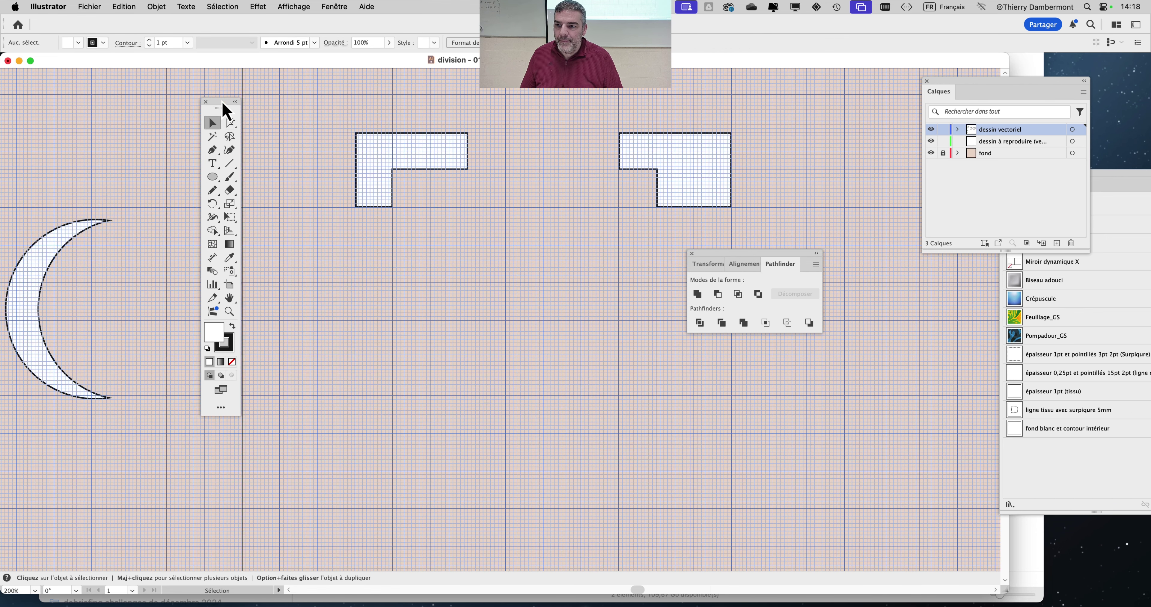
pyautogui.press('super+minus')
pyautogui.press('super+minus')
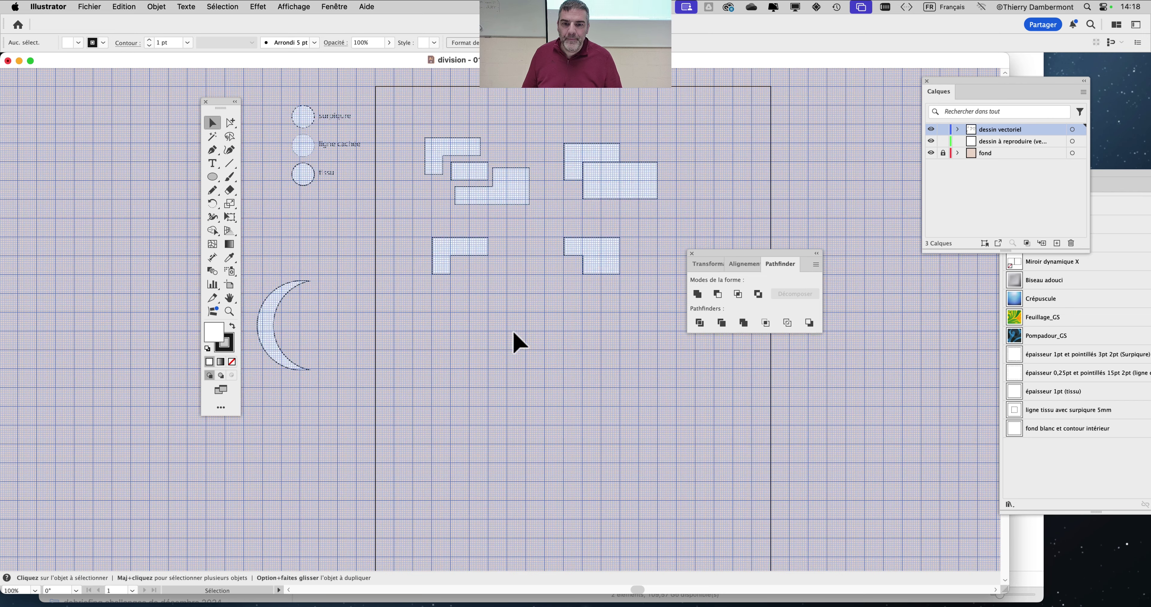
# - Duplicate the upper-right pair of overlapping rectangles below each of the two L-shapes, with the copies at Y 120 mm
pyautogui.press('super+plus')
pyautogui.moveTo(548, 287); pyautogui.dragTo(427, 346)
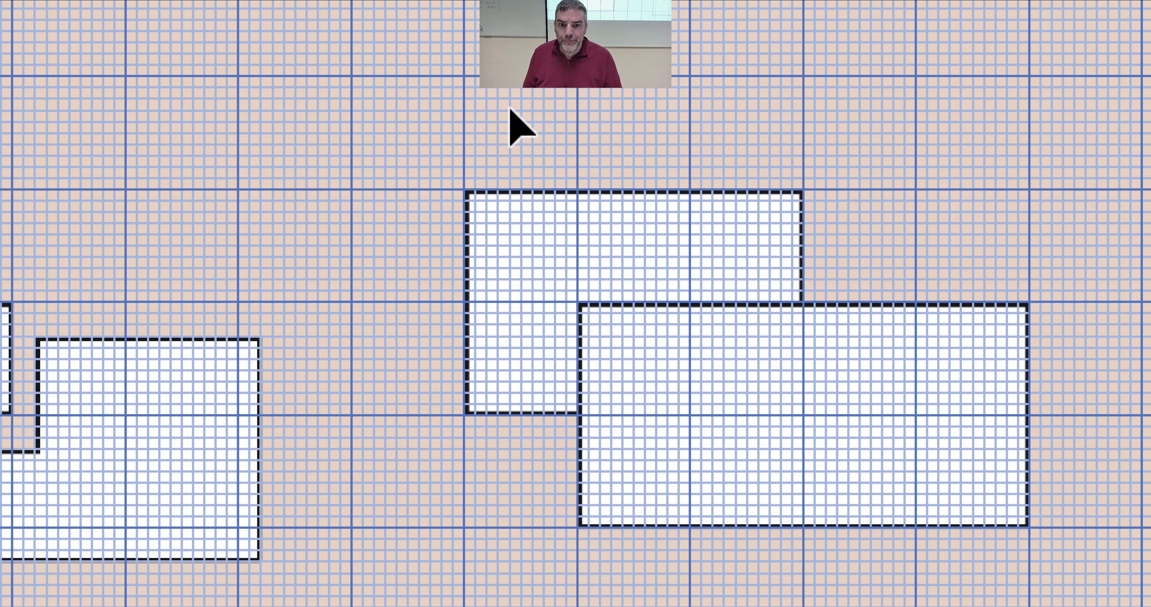
pyautogui.moveTo(509, 109); pyautogui.dragTo(674, 365)
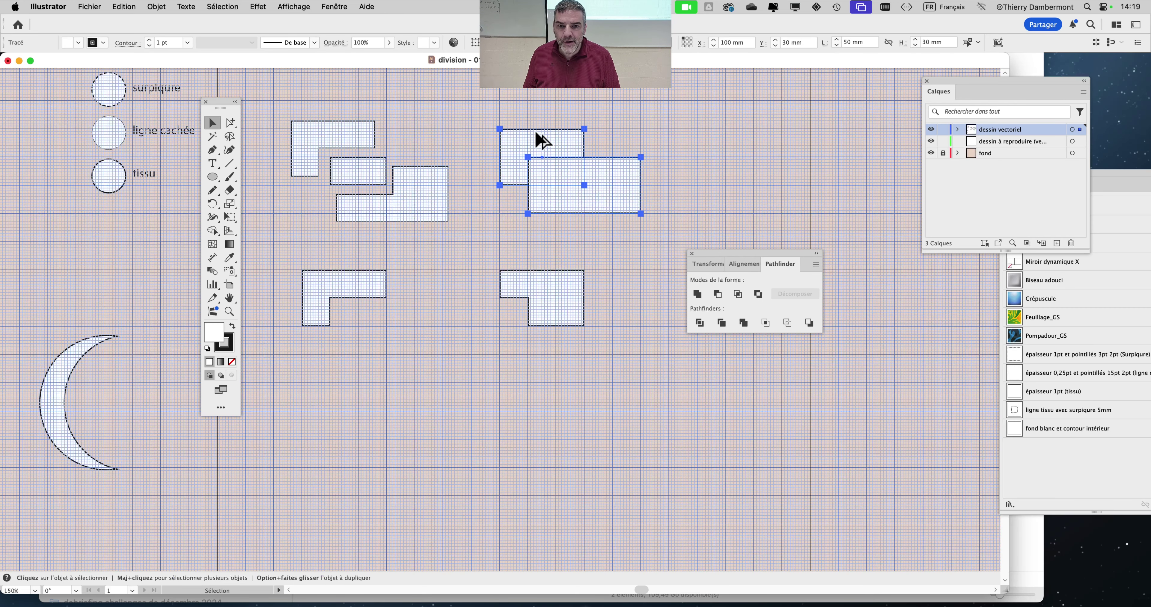
pyautogui.moveTo(534, 132); pyautogui.dragTo(535, 393)
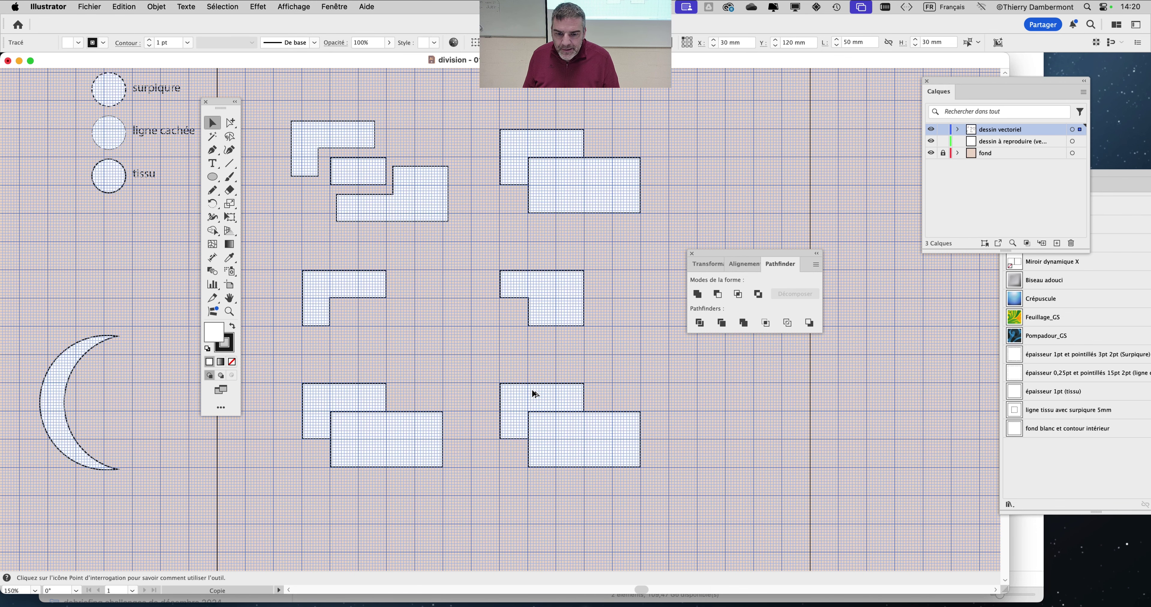
pyautogui.click(430, 358)
pyautogui.click(563, 543)
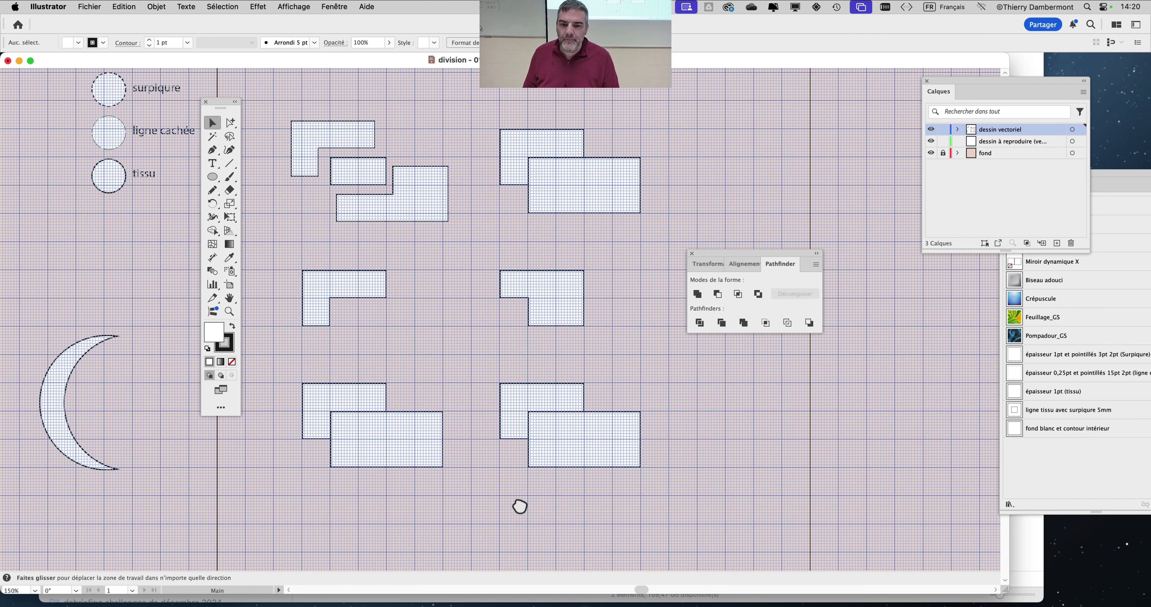
# - Move the Pathfinder window beside the layers window, and duplicate both lower rectangle pairs as another row straight below
pyautogui.moveTo(522, 506); pyautogui.dragTo(629, 418)
pyautogui.moveTo(726, 264); pyautogui.dragTo(825, 114)
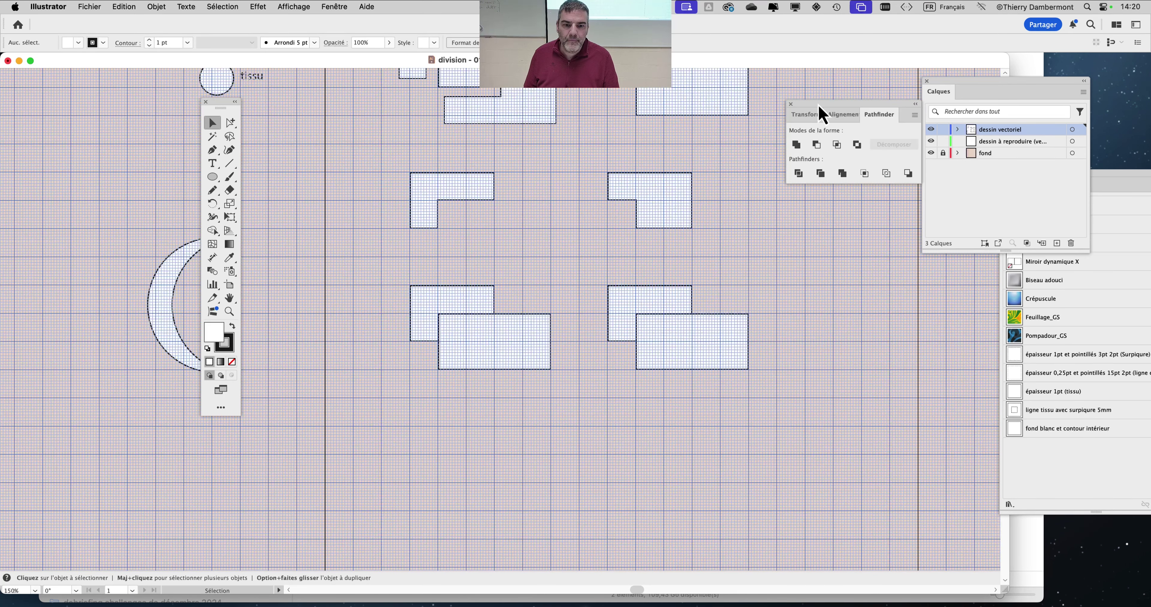
pyautogui.moveTo(724, 254); pyautogui.dragTo(698, 321)
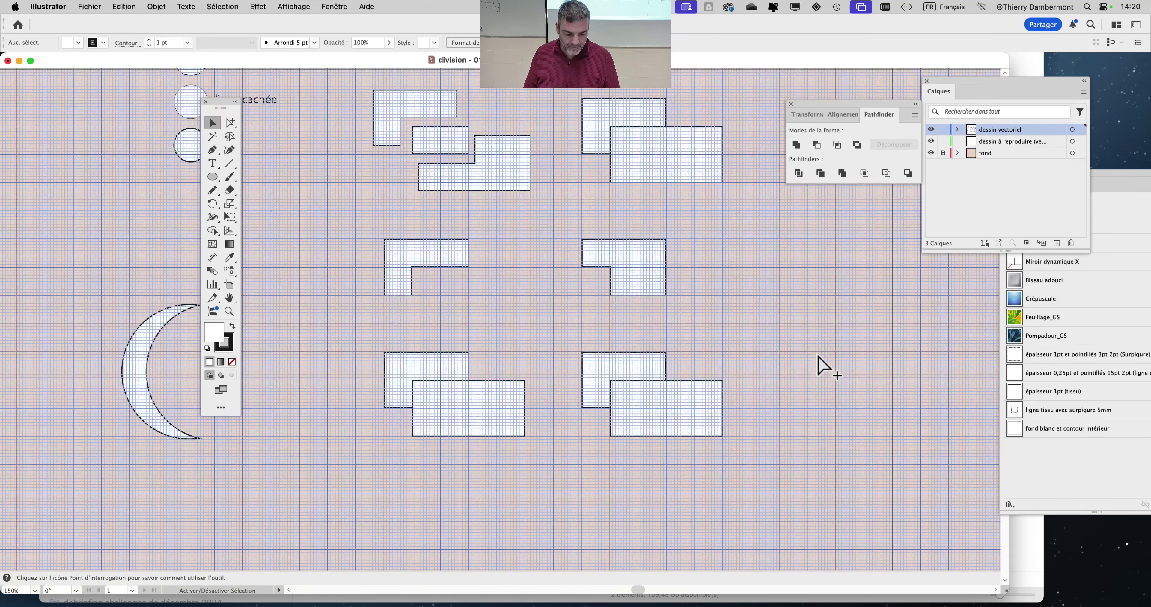
pyautogui.moveTo(547, 362); pyautogui.dragTo(509, 194)
pyautogui.moveTo(342, 232); pyautogui.dragTo(673, 399)
pyautogui.moveTo(800, 429); pyautogui.dragTo(429, 413)
pyautogui.click(826, 423)
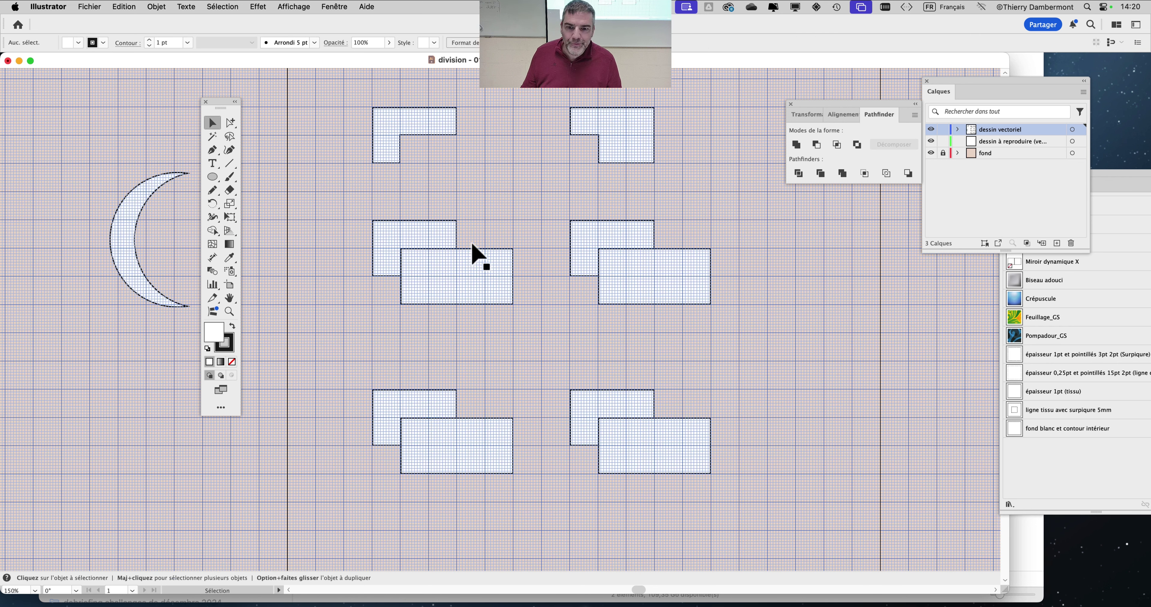
# - Shift the two rectangle pairs directly under the L-shapes slightly downward to even out the row spacing
pyautogui.moveTo(370, 253); pyautogui.dragTo(626, 324)
pyautogui.moveTo(621, 280); pyautogui.dragTo(623, 308)
pyautogui.click(809, 341)
pyautogui.press('super+1')
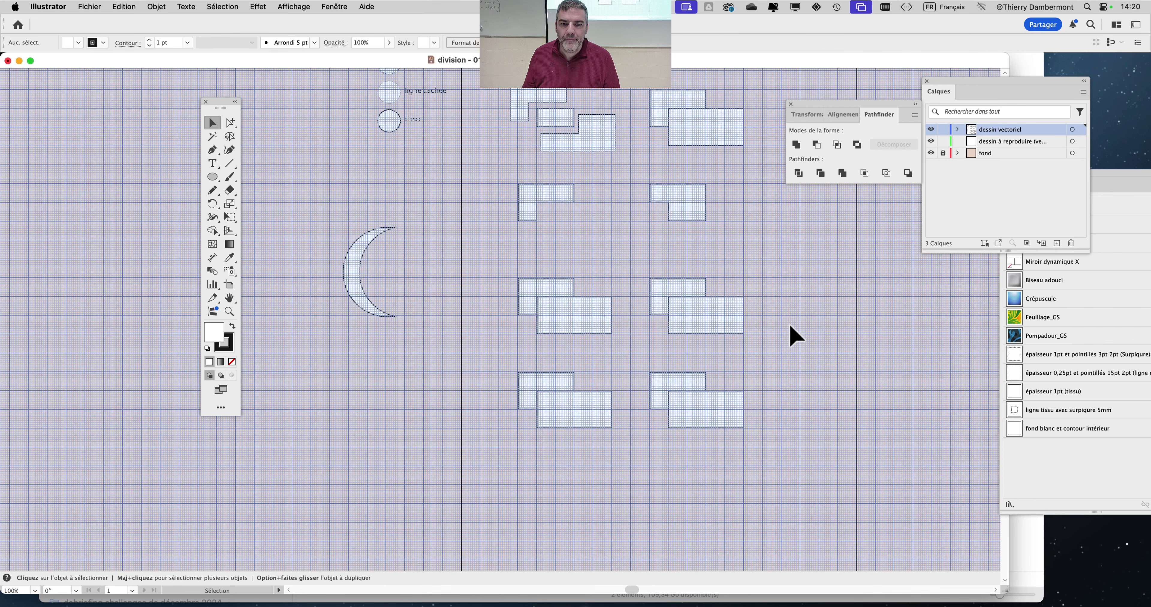
# - Save the document as "division - 02.ai" in the "vendredi après-midi" folder in Adobe Illustrator format, accepting the save options
pyautogui.click(89, 6)
pyautogui.click(147, 128)
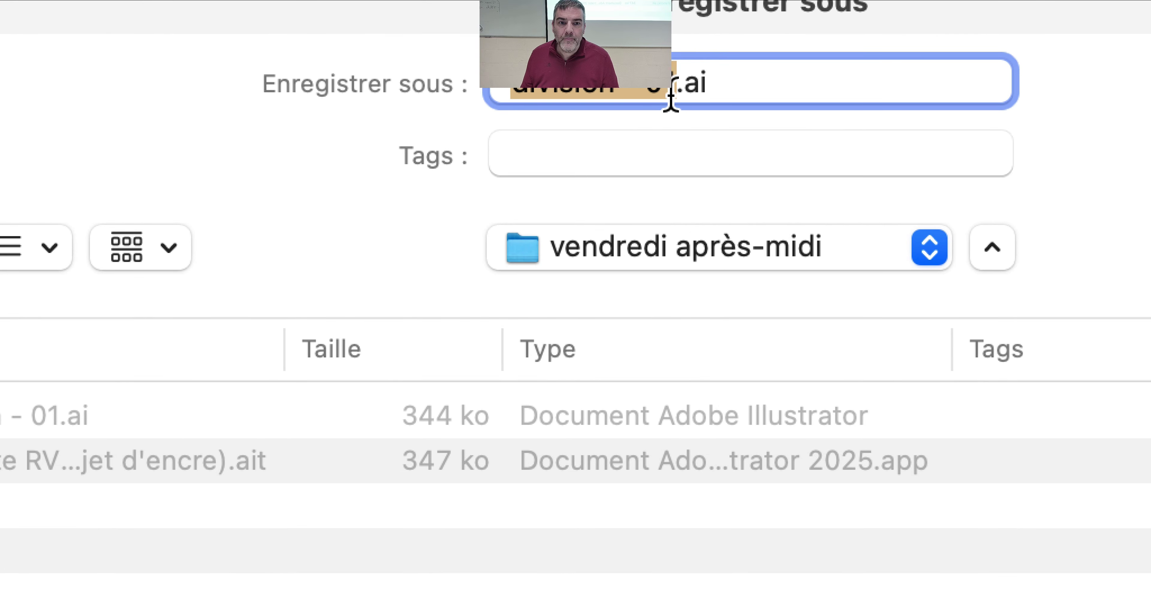
pyautogui.click(888, 83)
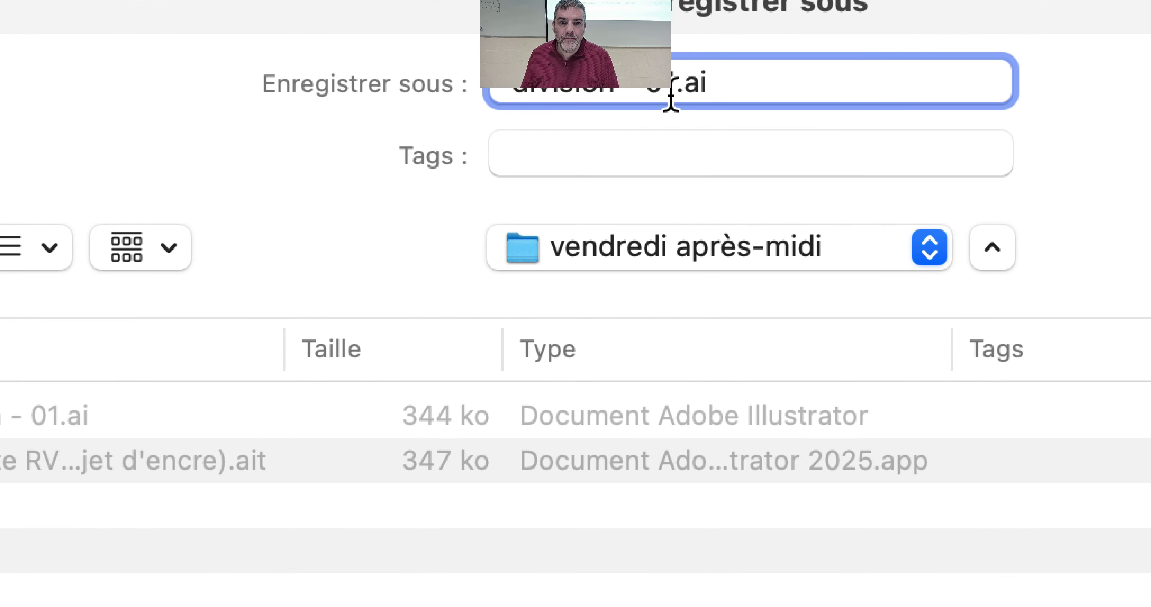
pyautogui.doubleClick(670, 96)
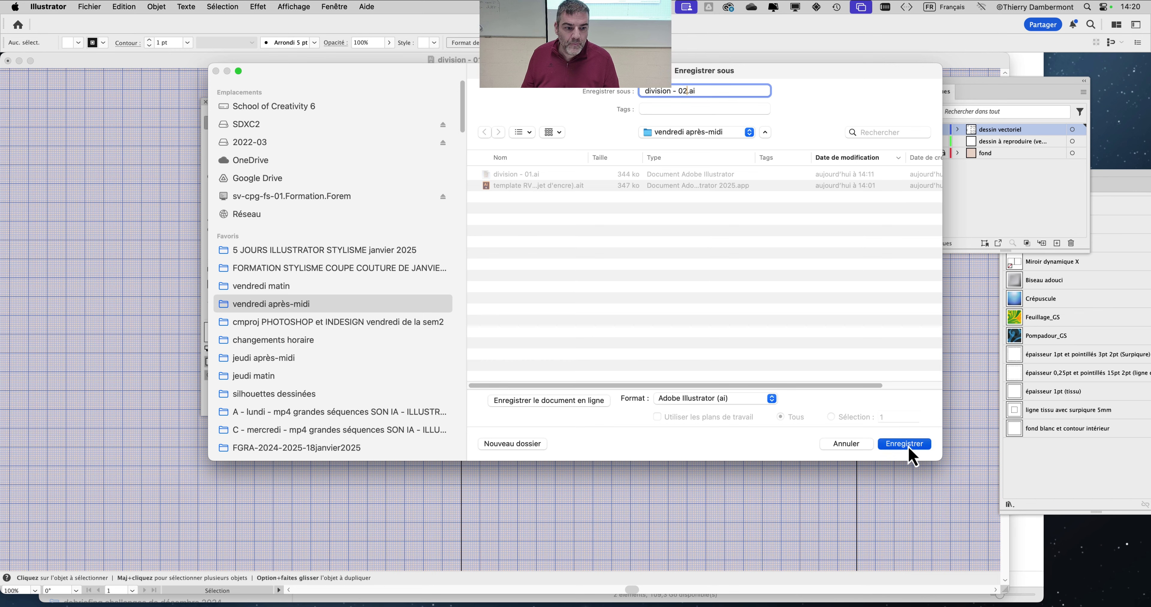
pyautogui.click(906, 445)
pyautogui.click(752, 440)
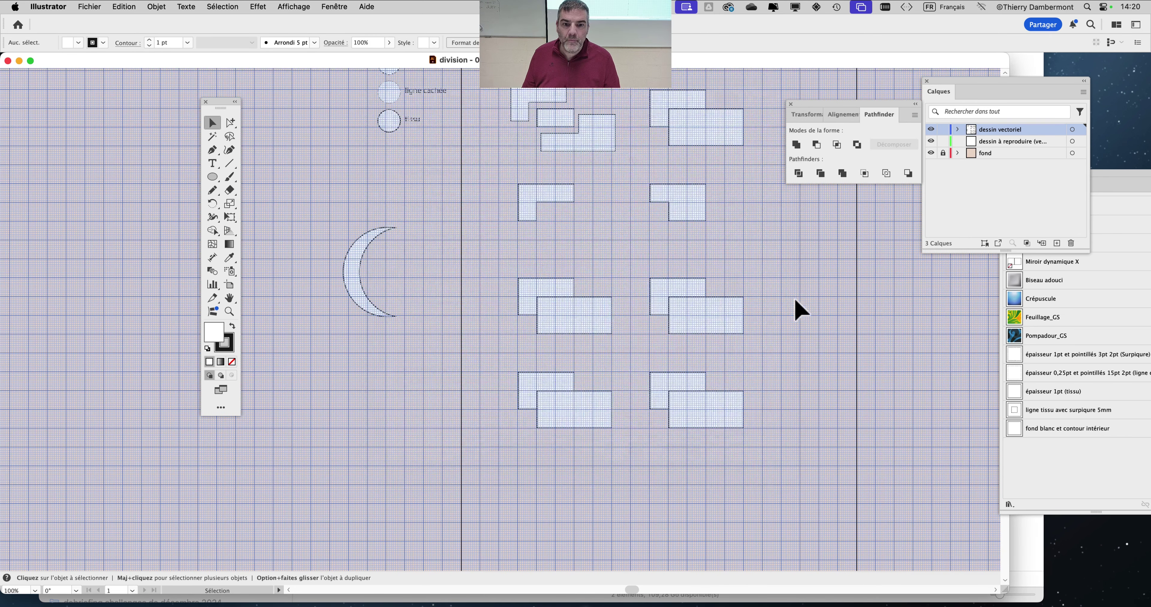